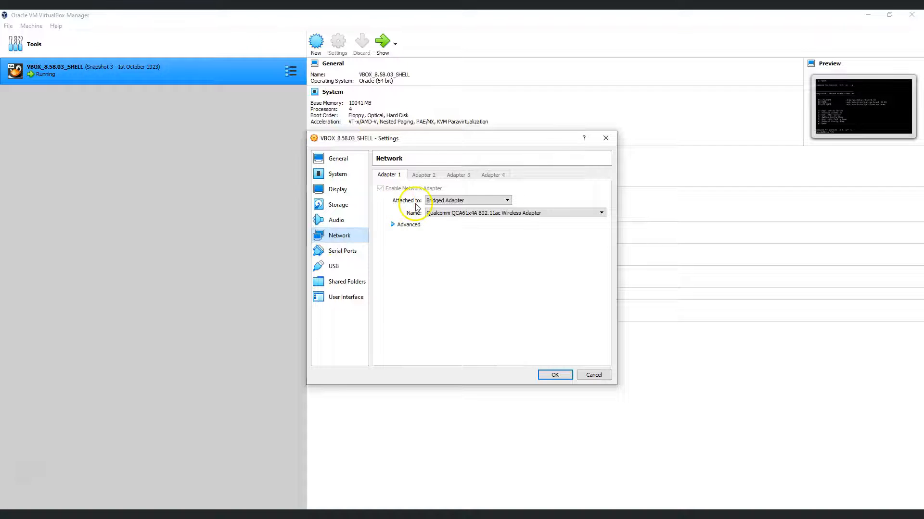
- Keep the VM's network adapter attached to Bridged Adapter and close the VirtualBox settings with OK
left_click(488, 201)
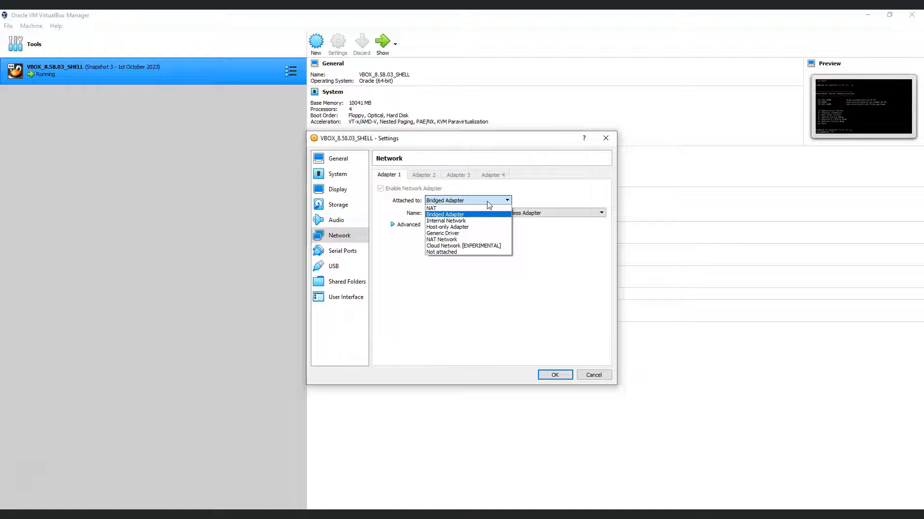
left_click(442, 228)
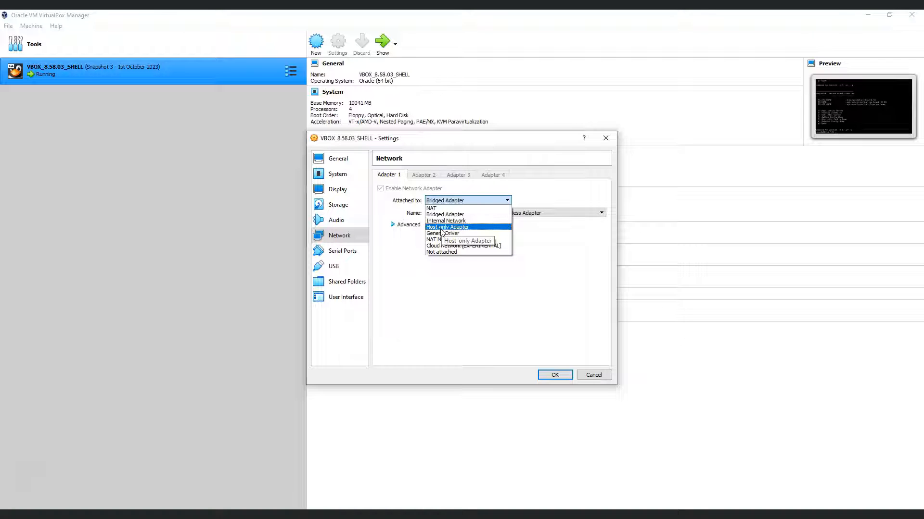
left_click(432, 229)
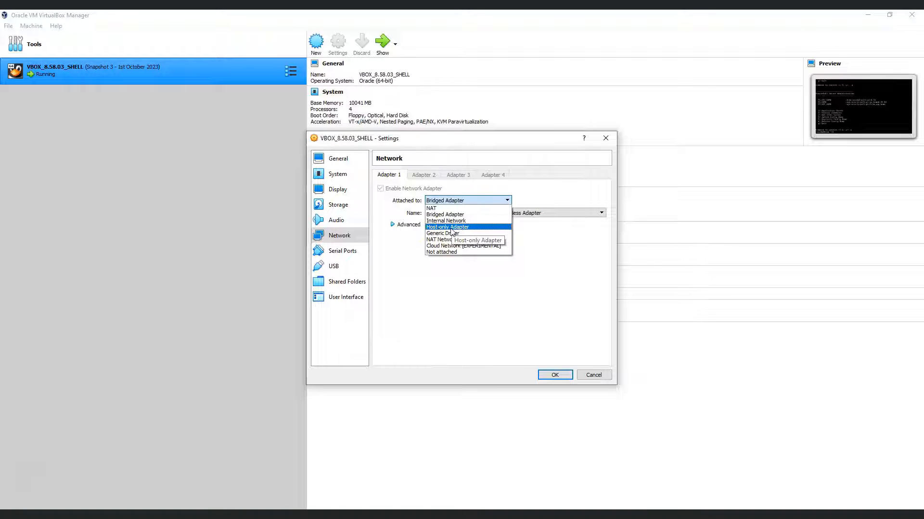
left_click(444, 216)
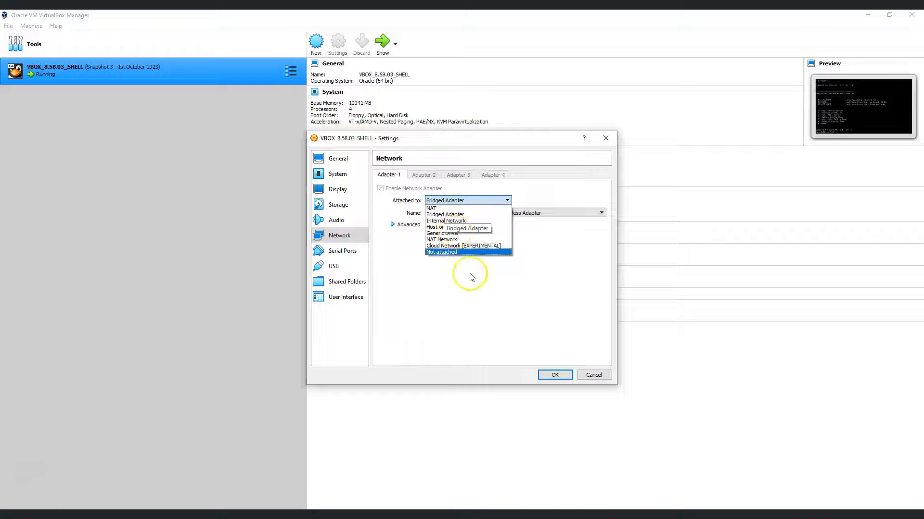
left_click(477, 296)
left_click(554, 375)
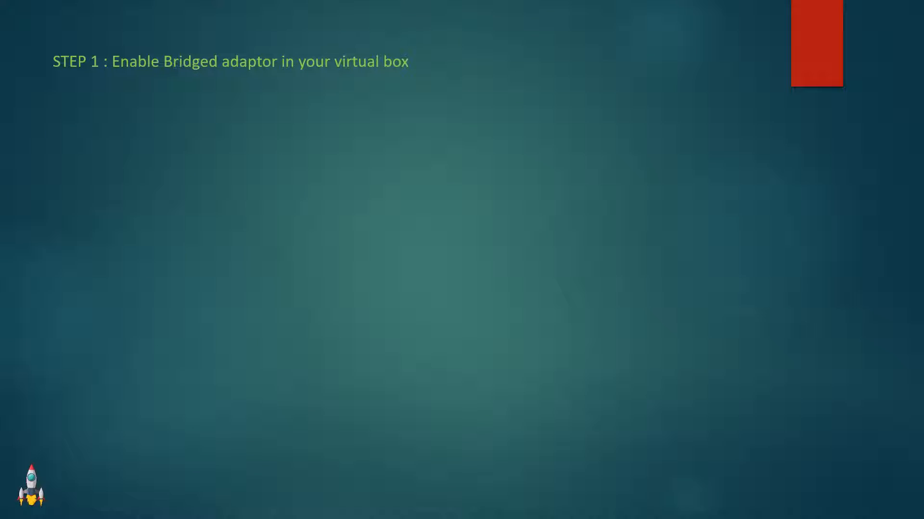
- Move from the STEP 1 slide to the incognito browser showing the Gmail inbox
left_click(794, 438)
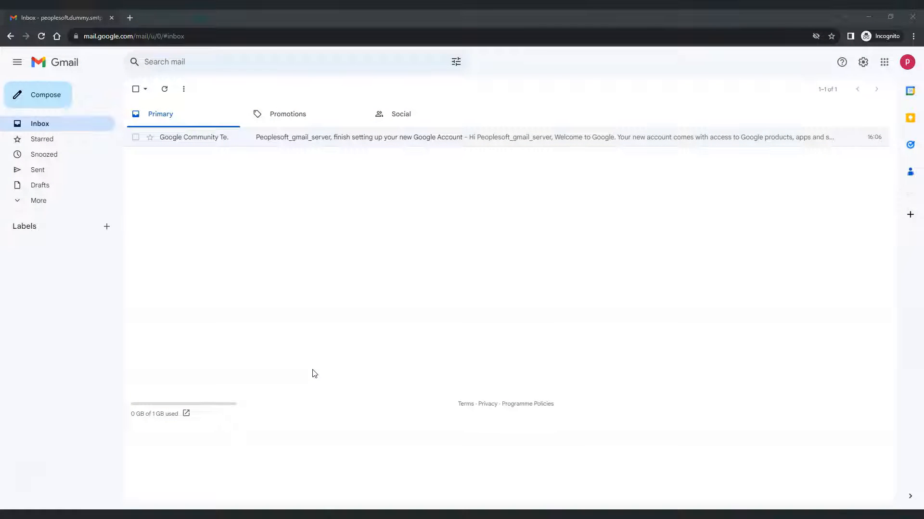
- From the Gmail profile menu, open Manage your Google Account in a new tab and go to Security
left_click(307, 372)
left_click(907, 62)
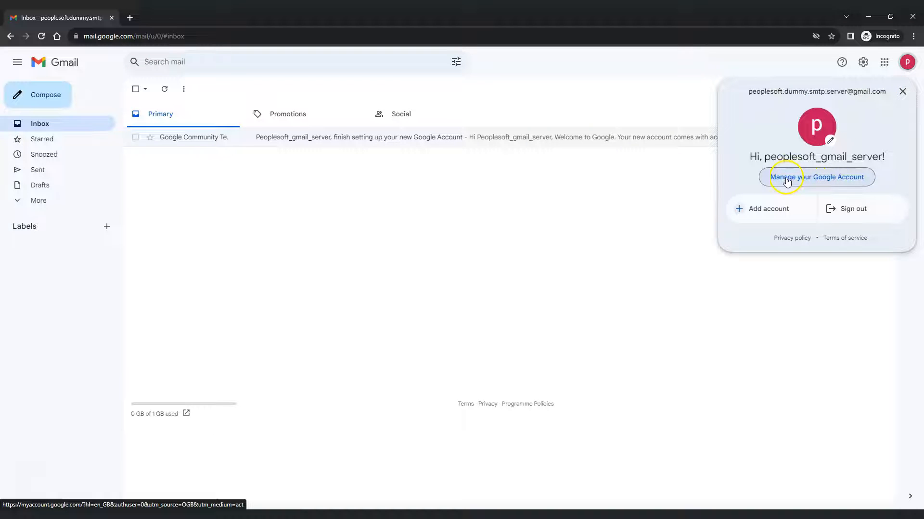
left_click(819, 181)
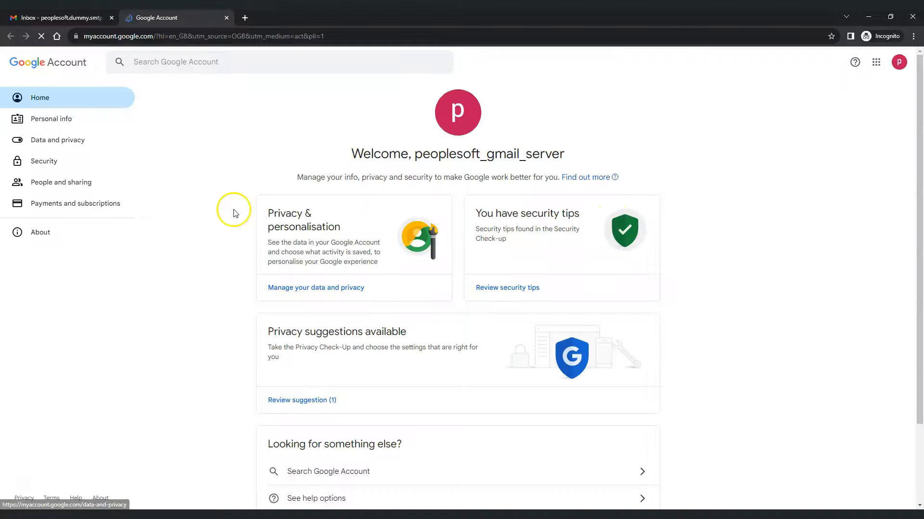
left_click(41, 164)
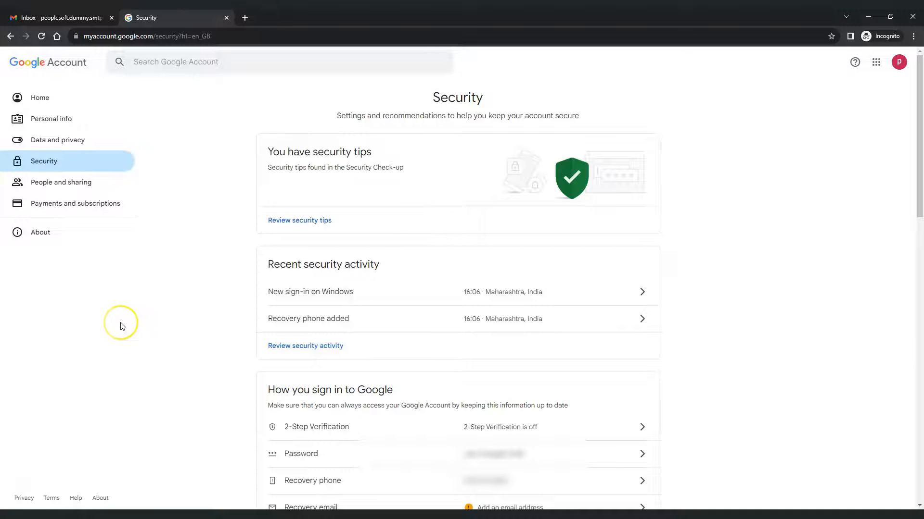
- Scroll to 'How you sign in to Google' and open the 2-Step Verification page
scroll(121, 325, "down", 2)
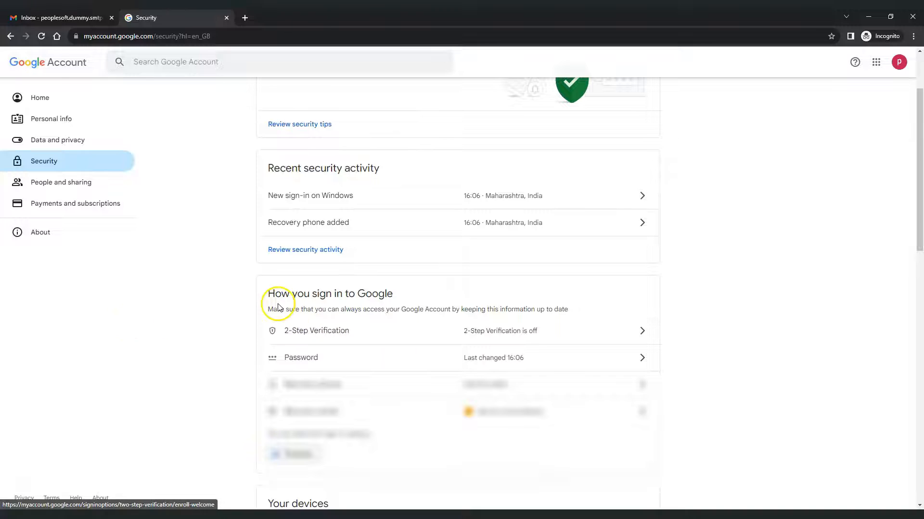
left_click_drag(267, 293, 390, 298)
left_click(402, 297)
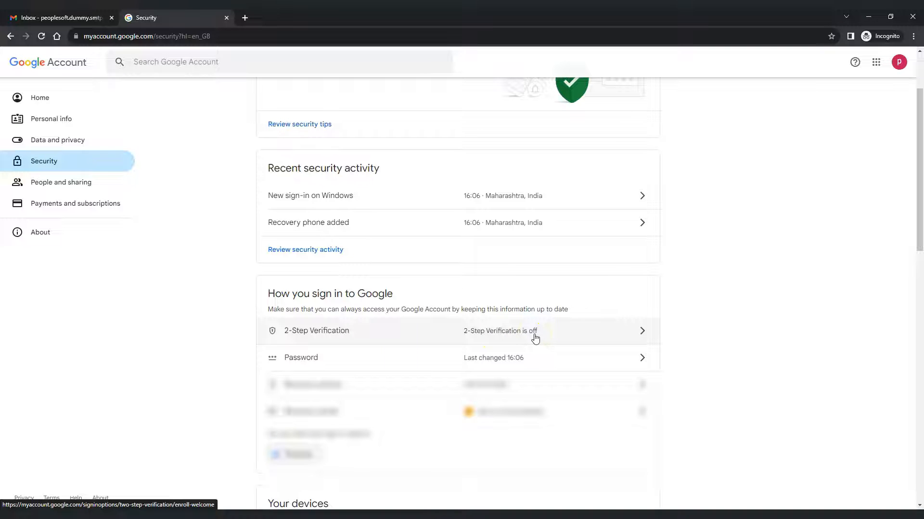
left_click(536, 338)
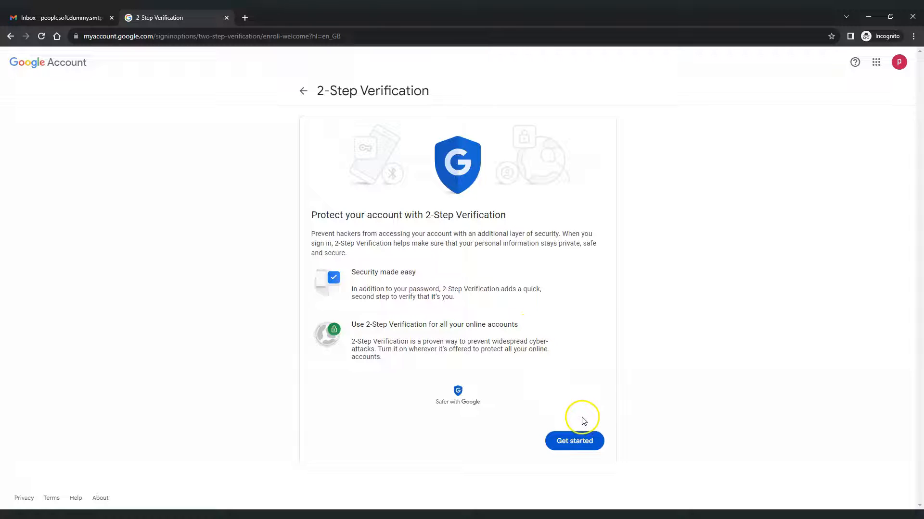
- Start 2-Step Verification setup and verify identity with the pasted account password
left_click(577, 442)
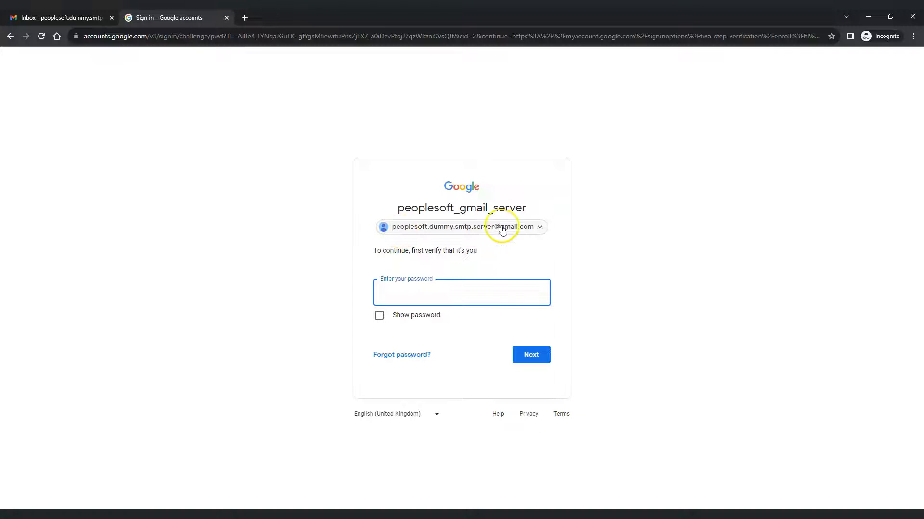
left_click(406, 294)
key("ctrl+v")
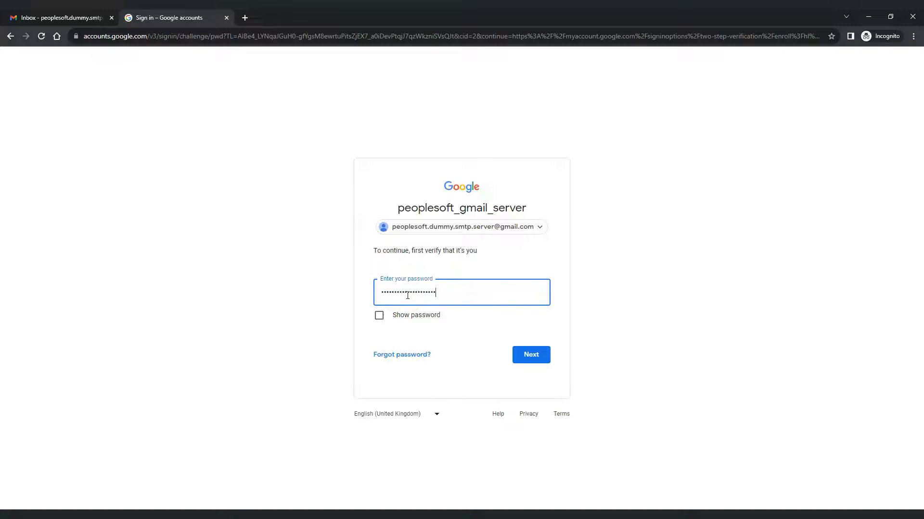
left_click(533, 355)
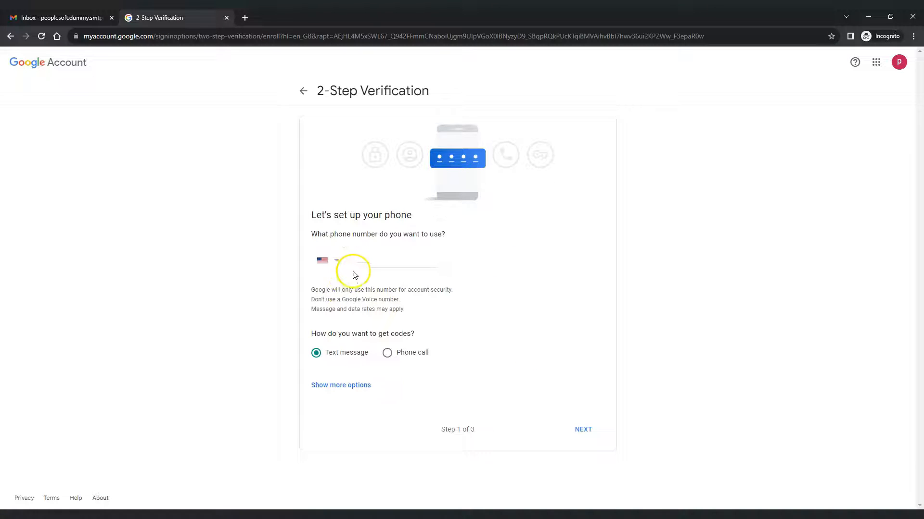
- Confirm the phone number, enter the texted verification code, and turn on 2-Step Verification
left_click(580, 435)
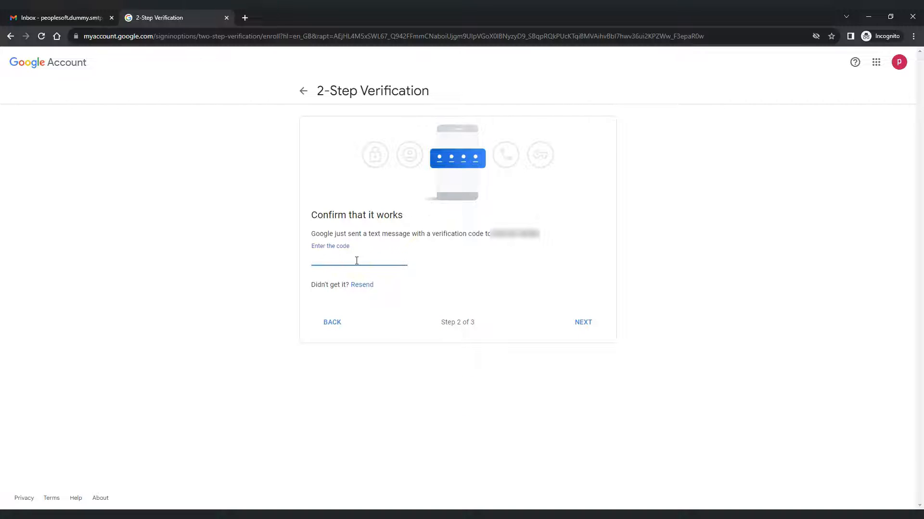
left_click(584, 328)
left_click(584, 334)
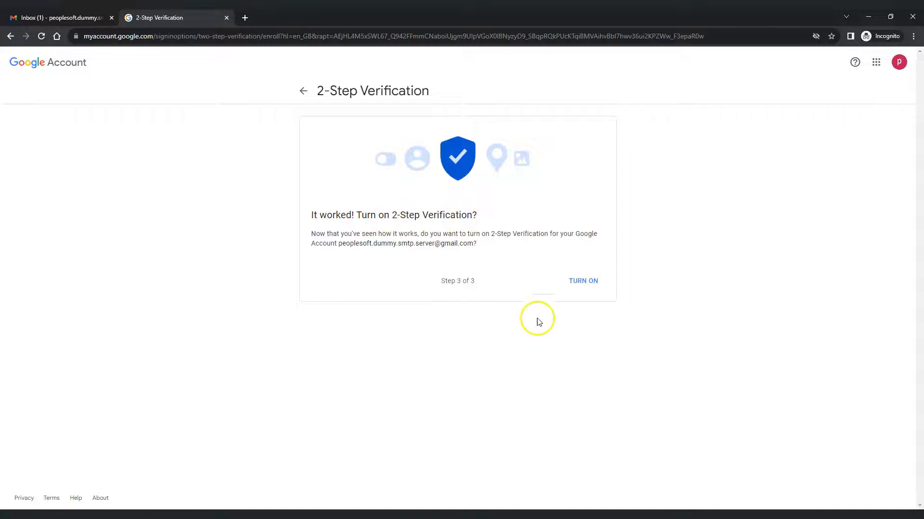
left_click(583, 283)
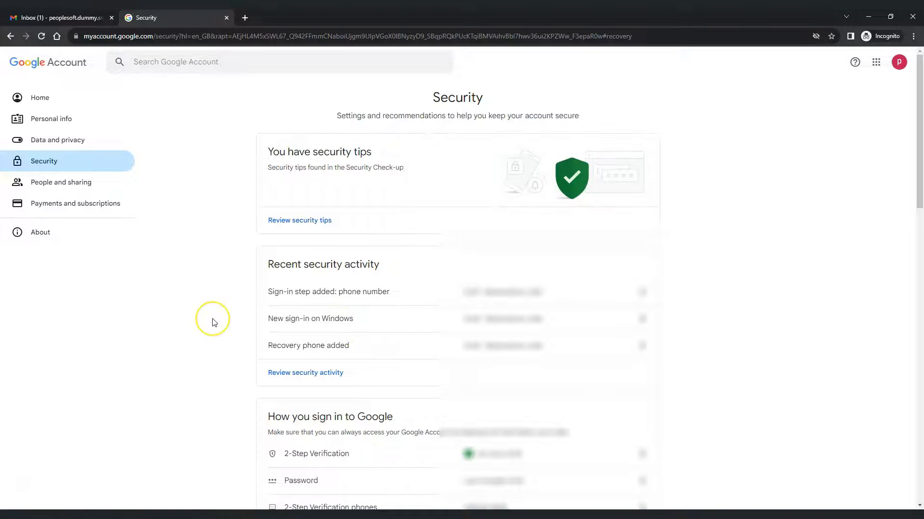
- Reopen the 2-Step Verification settings and open the App passwords page, focusing the App name field
scroll(213, 321, "down", 2)
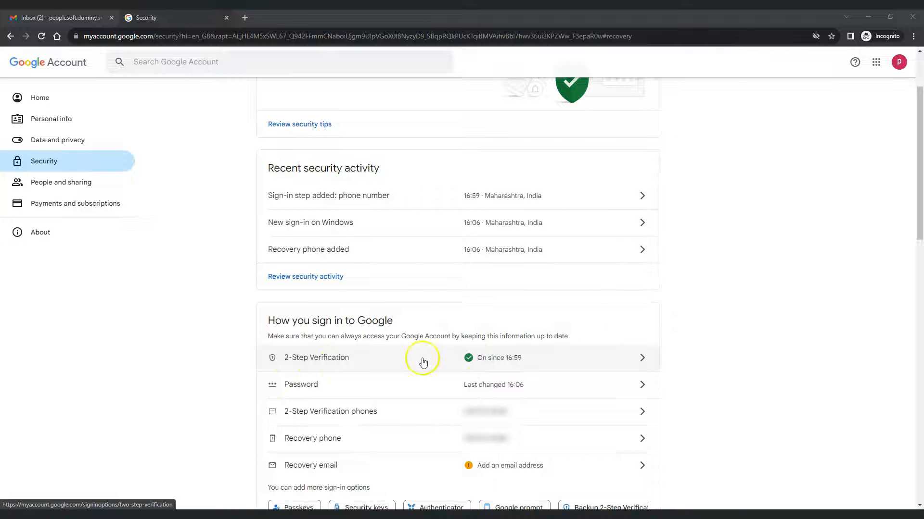
left_click(528, 361)
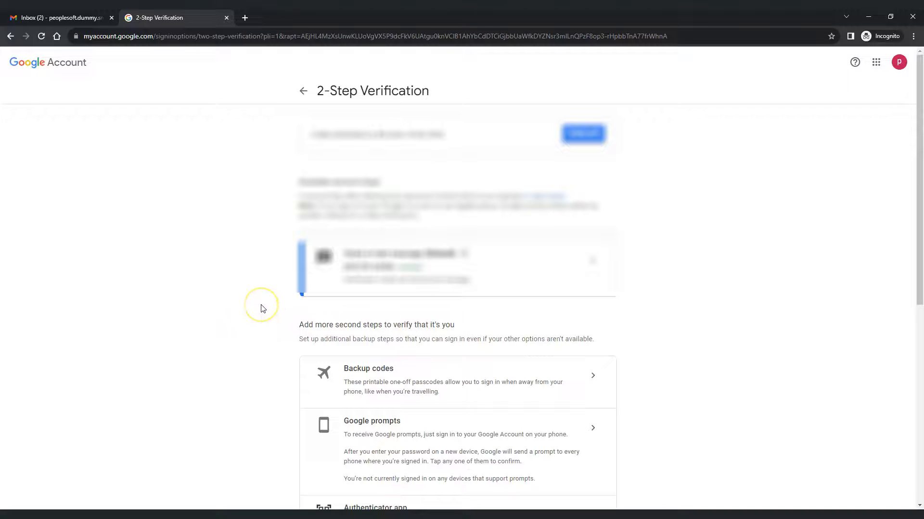
scroll(263, 309, "down", 8)
left_click(311, 405)
left_click_drag(302, 402, 356, 404)
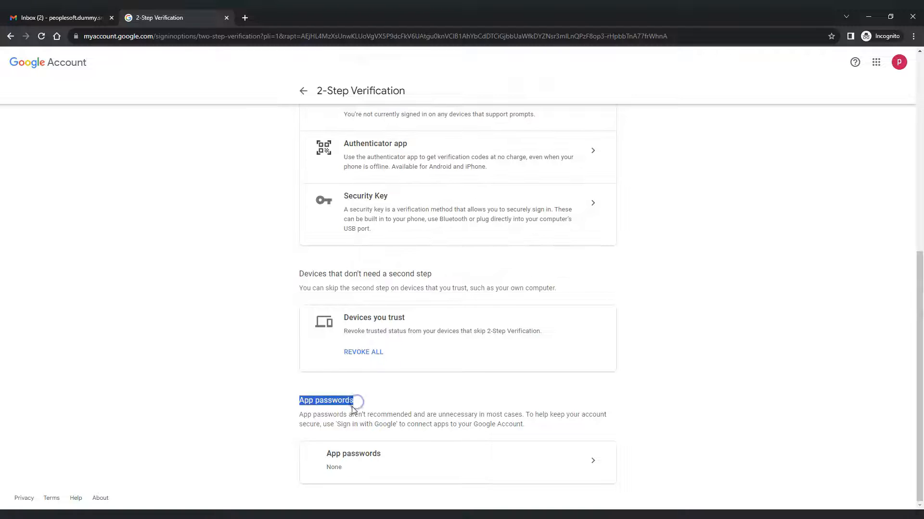
left_click(481, 403)
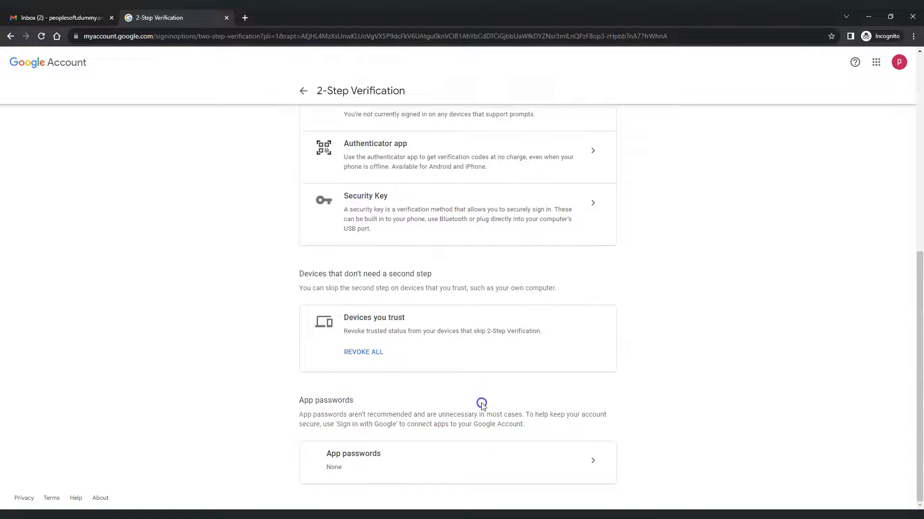
left_click(594, 463)
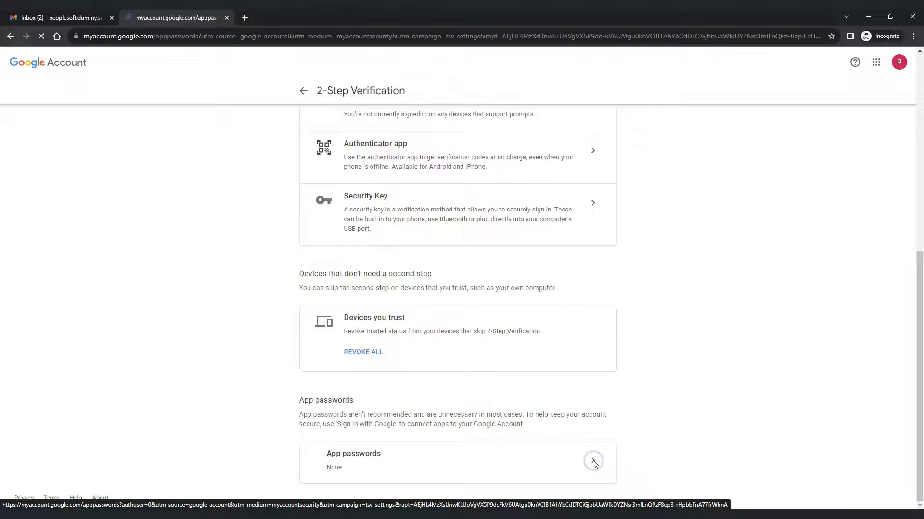
left_click(318, 284)
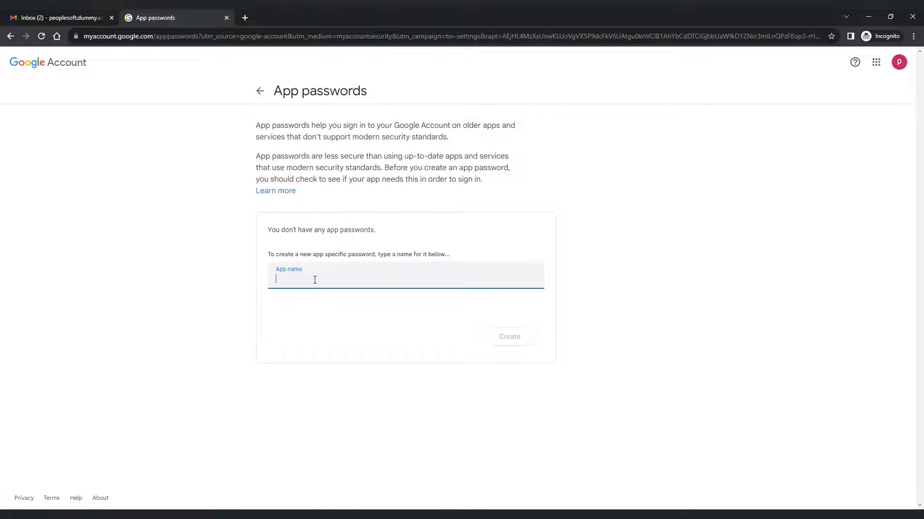
- Create an app password named 'pe', select the generated 16-character password, and switch to Notepad++
type("peoplesoft dummy smtp server")
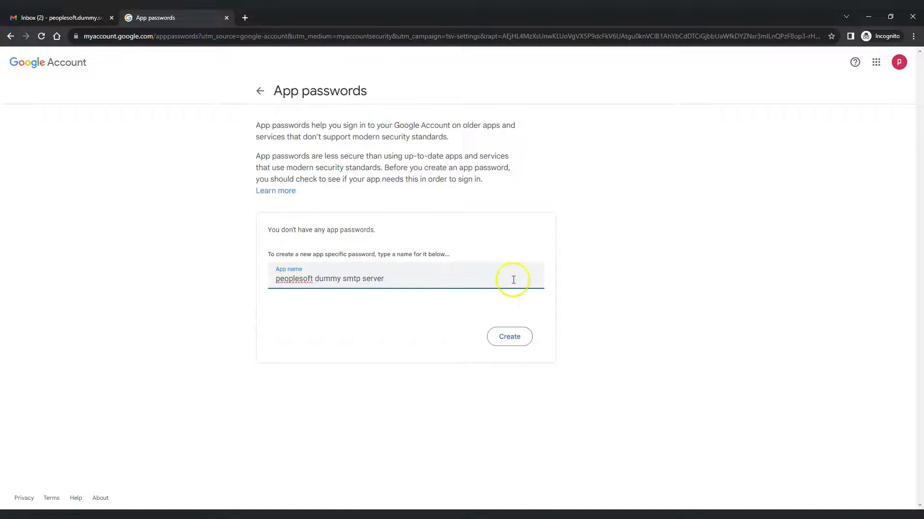
left_click(516, 336)
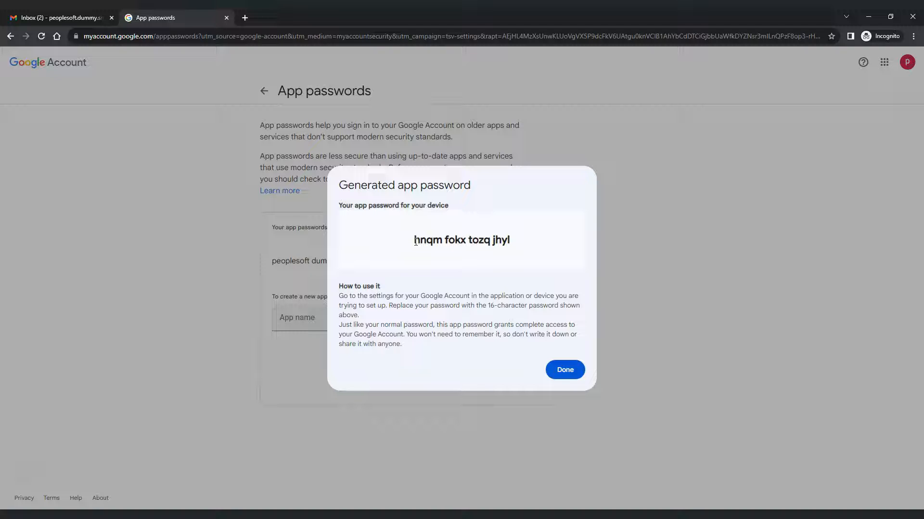
left_click_drag(415, 242, 510, 247)
key("ctrl+c")
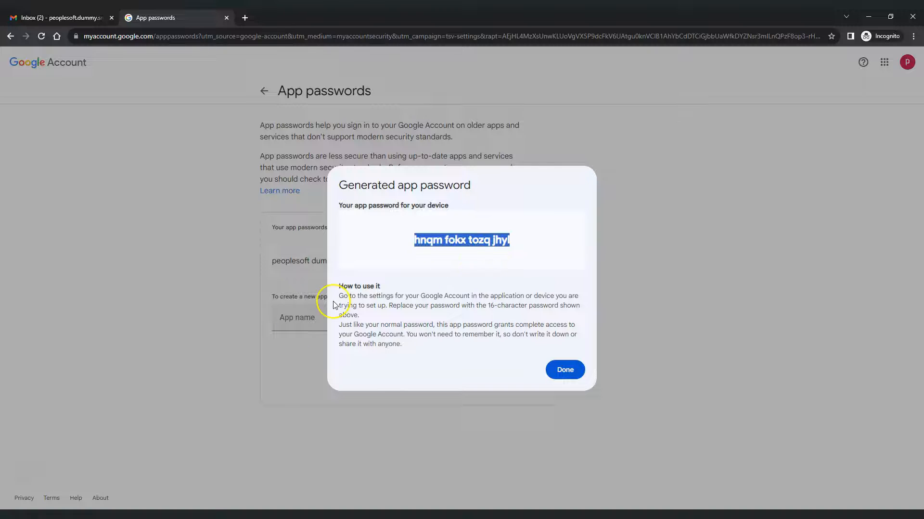
left_click(210, 514)
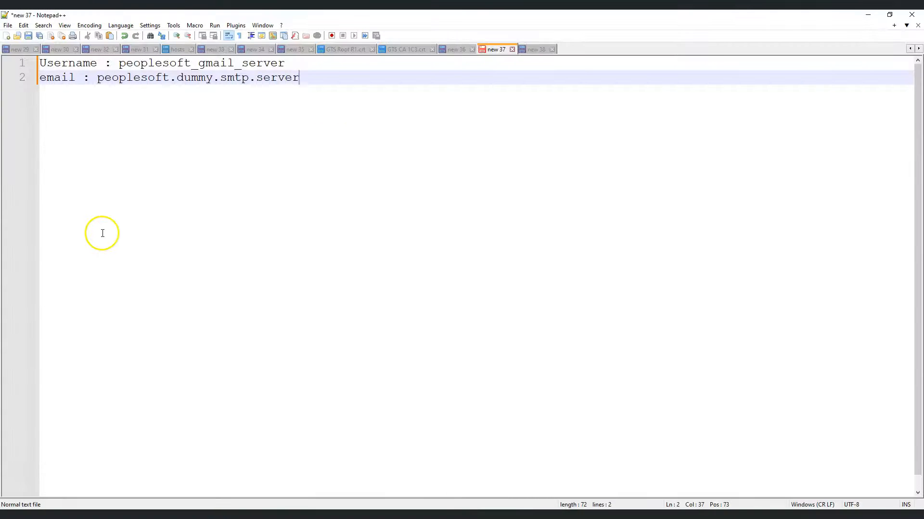
- Add a 'password from gmail app :' line with the pasted app password, then close Chrome's password dialog
key("Return")
type("password from gmail app :")
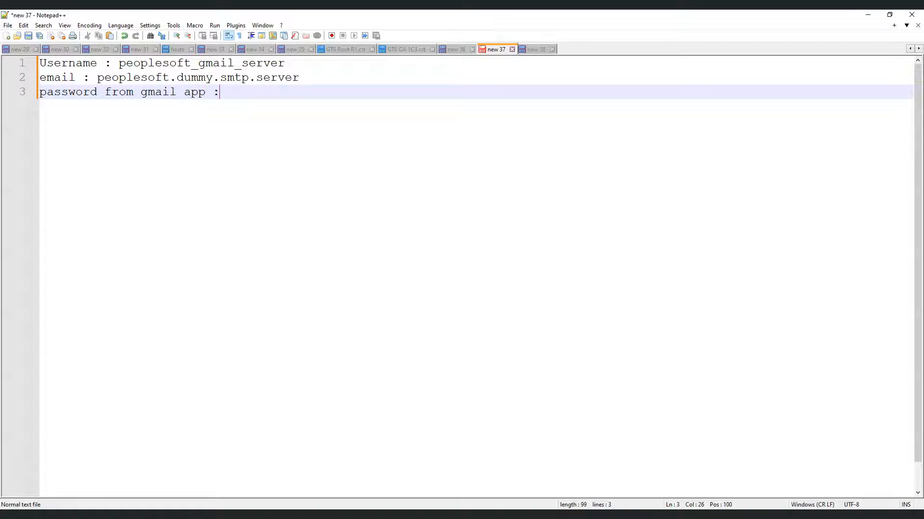
key("ctrl+v")
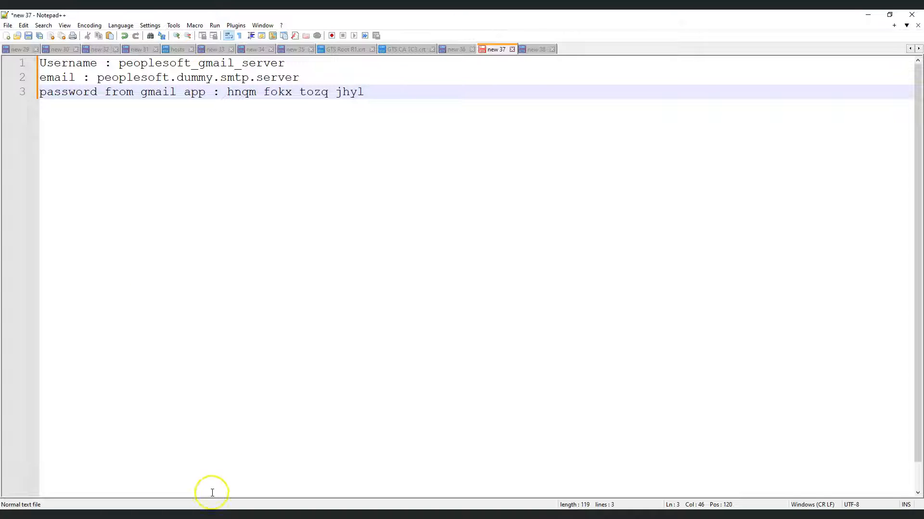
key("alt+Tab")
left_click(558, 374)
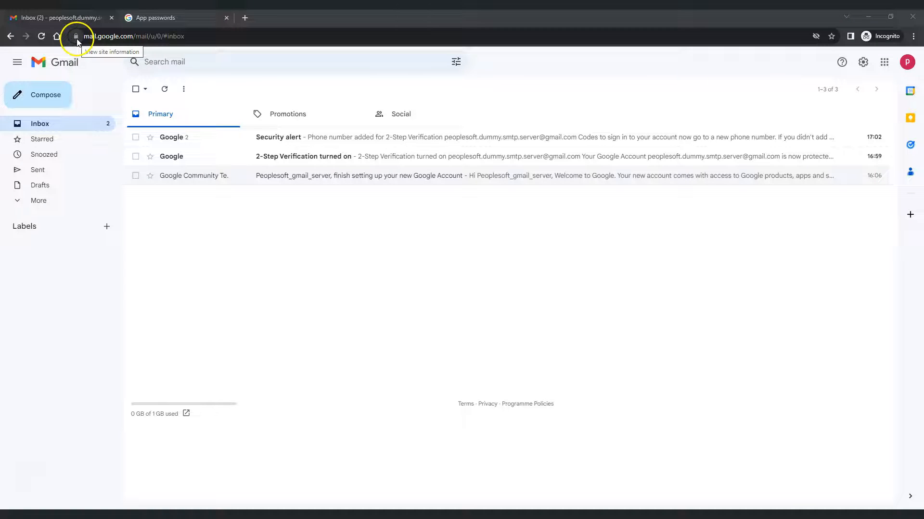
- Open mail.google.com's certificate viewer on the Details tab and select GTS Root R1 in the chain
left_click(76, 39)
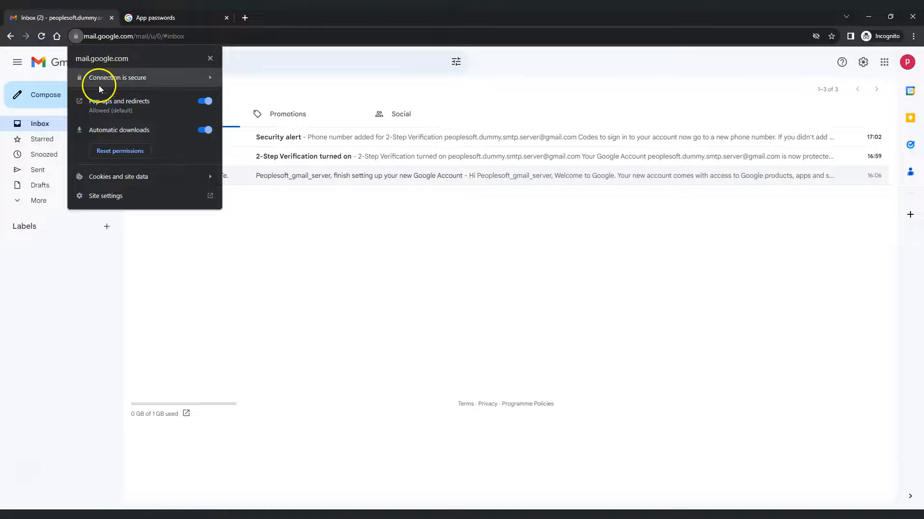
left_click(160, 79)
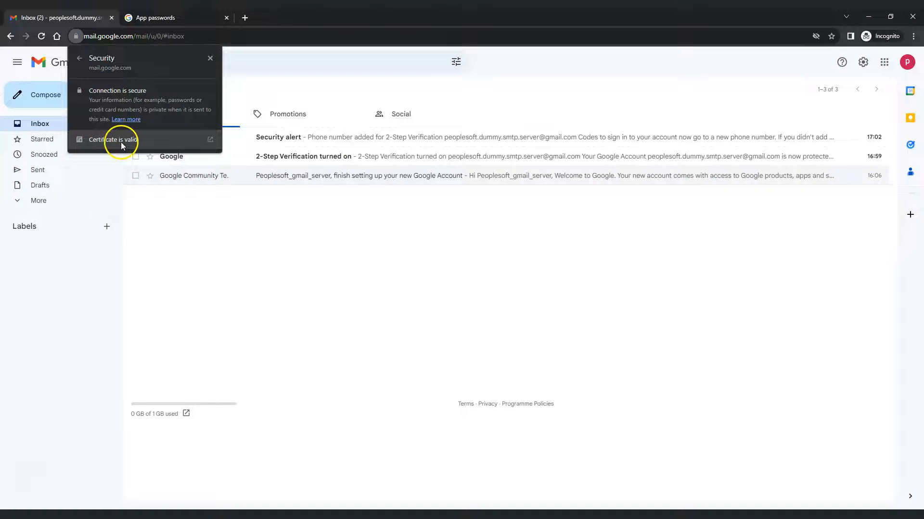
left_click(168, 139)
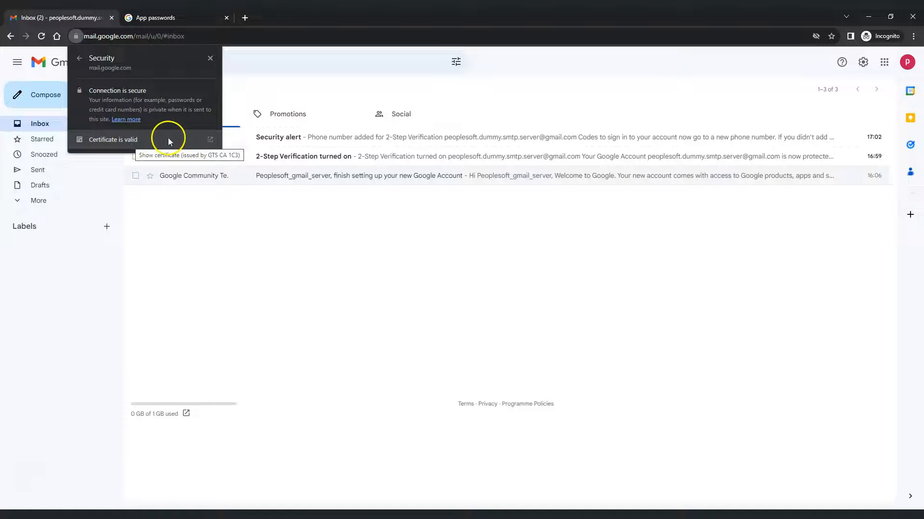
left_click(210, 141)
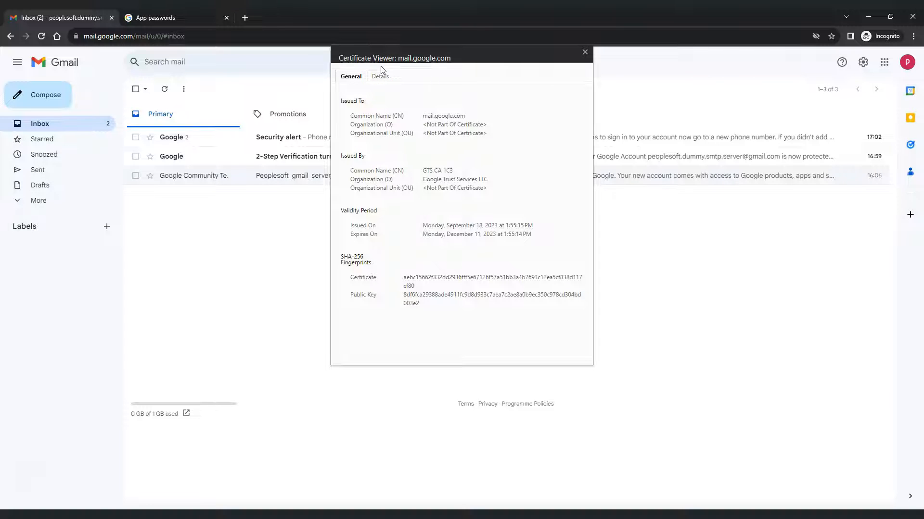
left_click(378, 78)
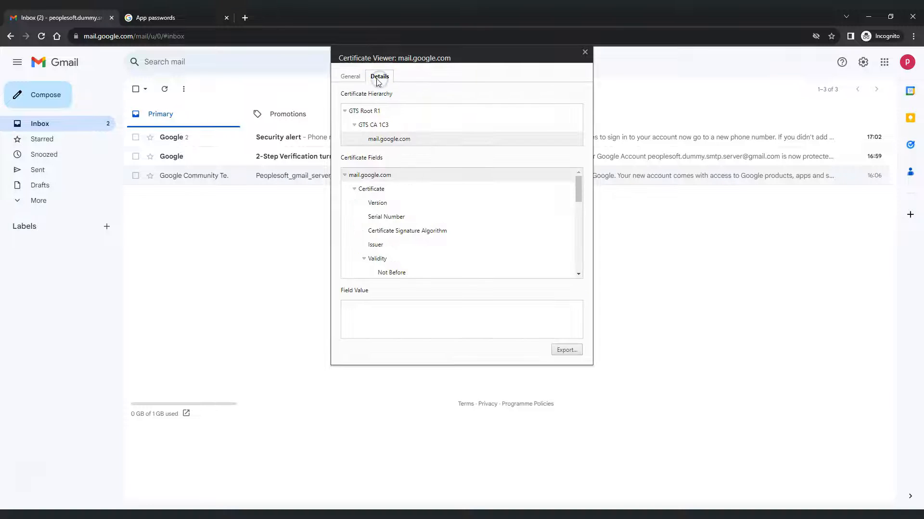
left_click(423, 145)
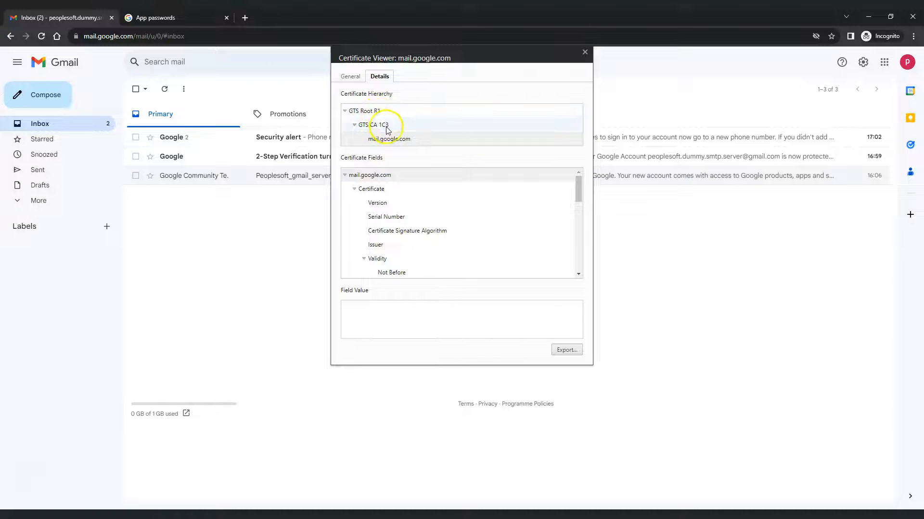
left_click(384, 144)
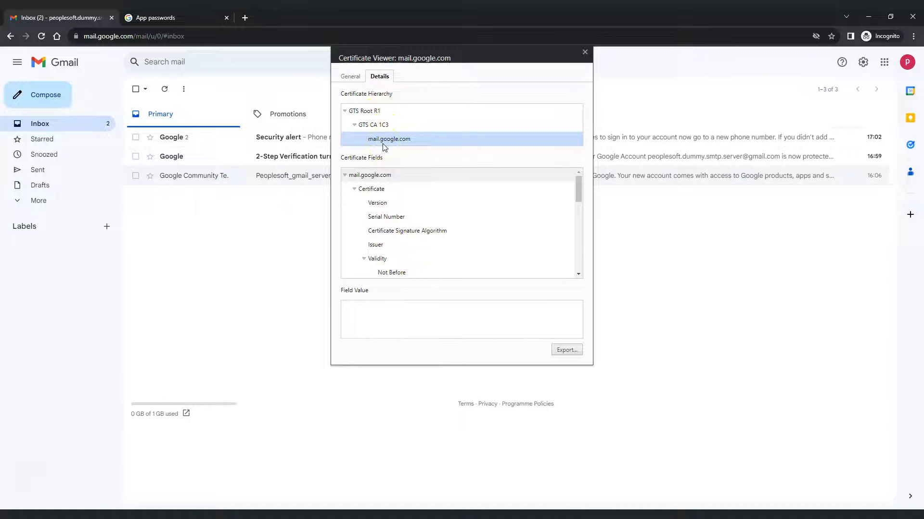
left_click(371, 118)
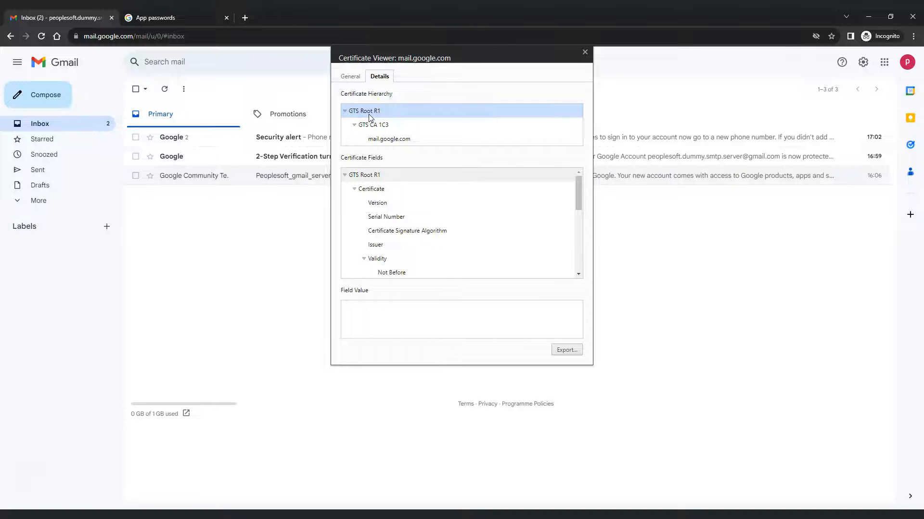
left_click(373, 125)
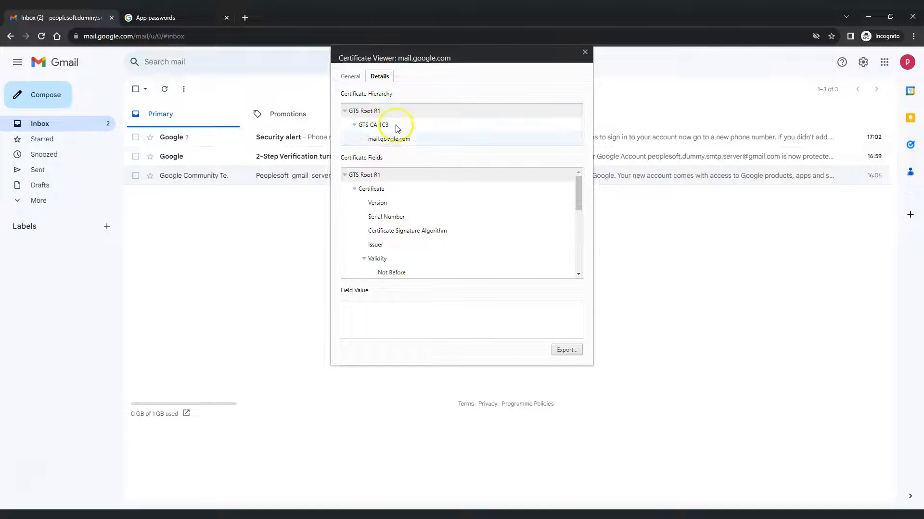
left_click(368, 118)
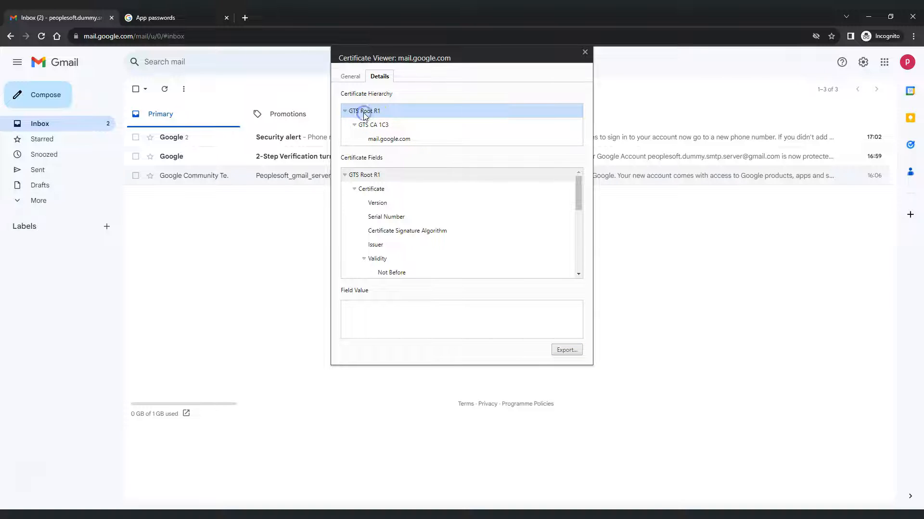
- Export GTS Root R1 as GTS Root R1.crt into the D: drive's gmail certificates folder
left_click(566, 352)
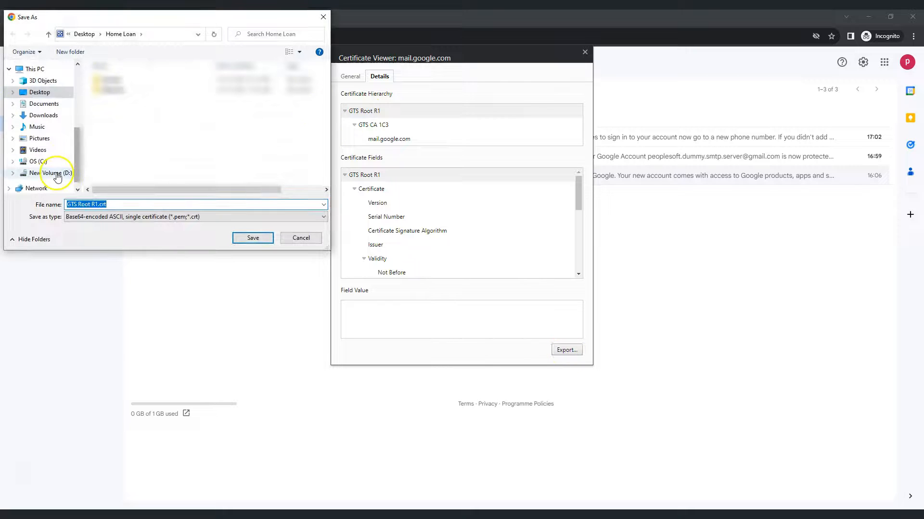
left_click(48, 173)
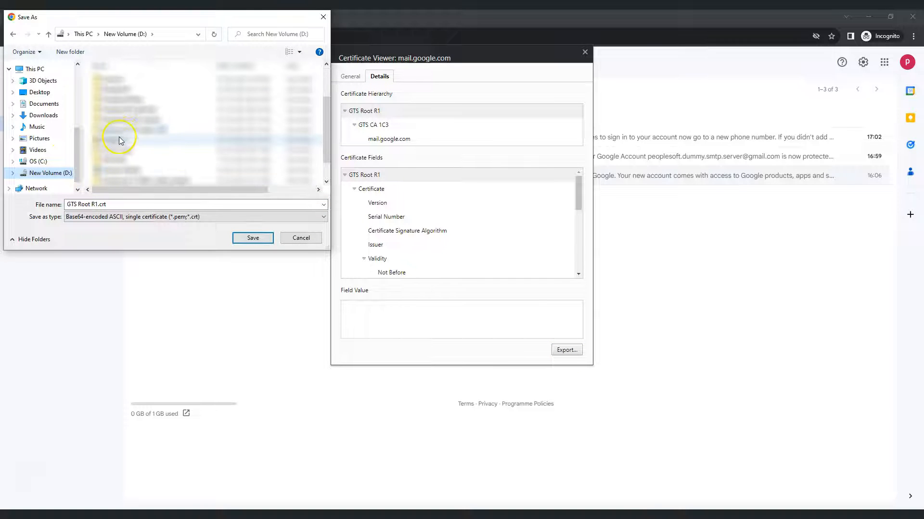
double_click(120, 136)
left_click(114, 86)
double_click(113, 84)
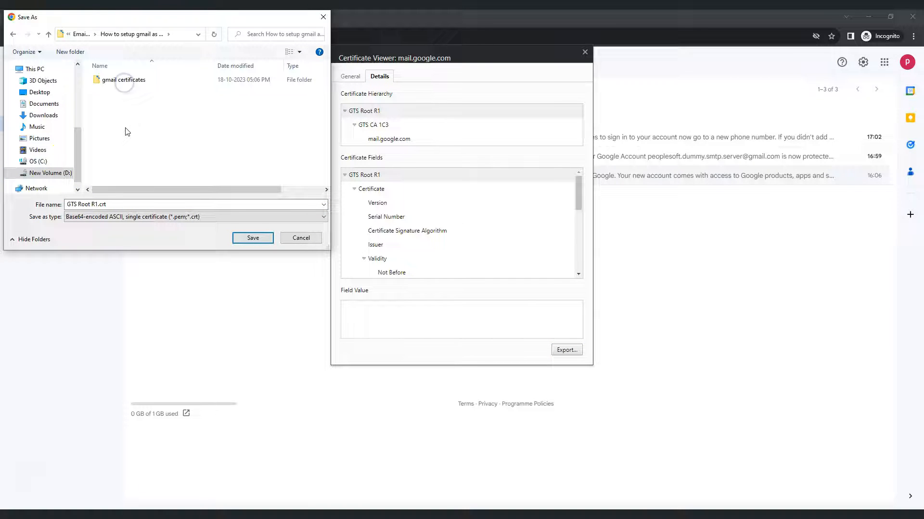
double_click(127, 82)
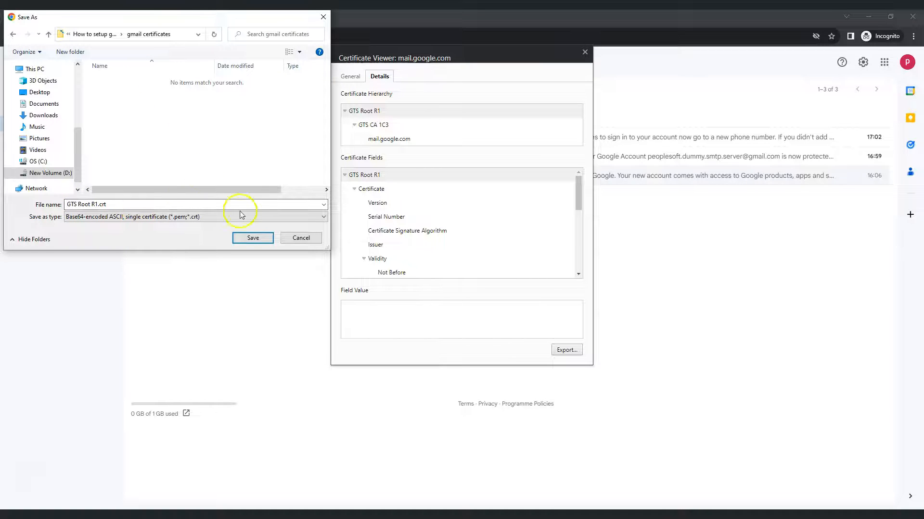
left_click(253, 238)
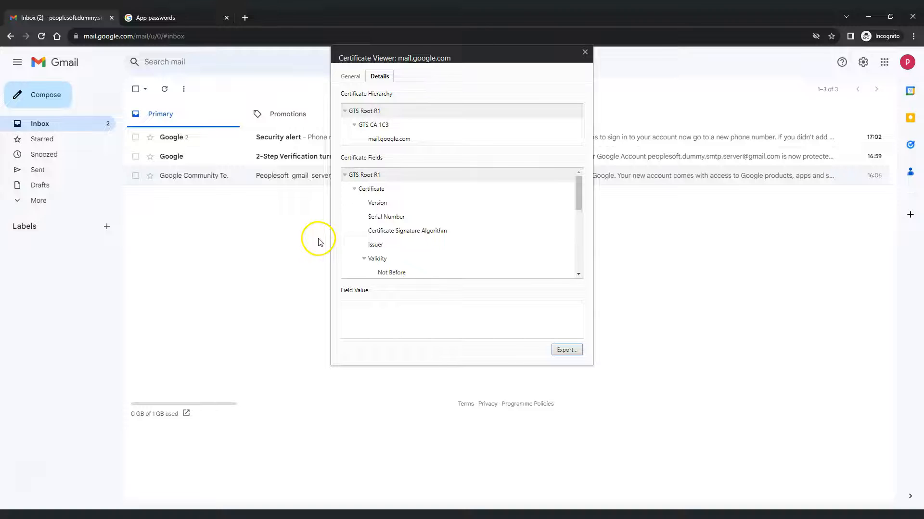
- Export GTS CA 1C3 as GTS CA 1C3.crt into the same gmail certificates folder
left_click(366, 128)
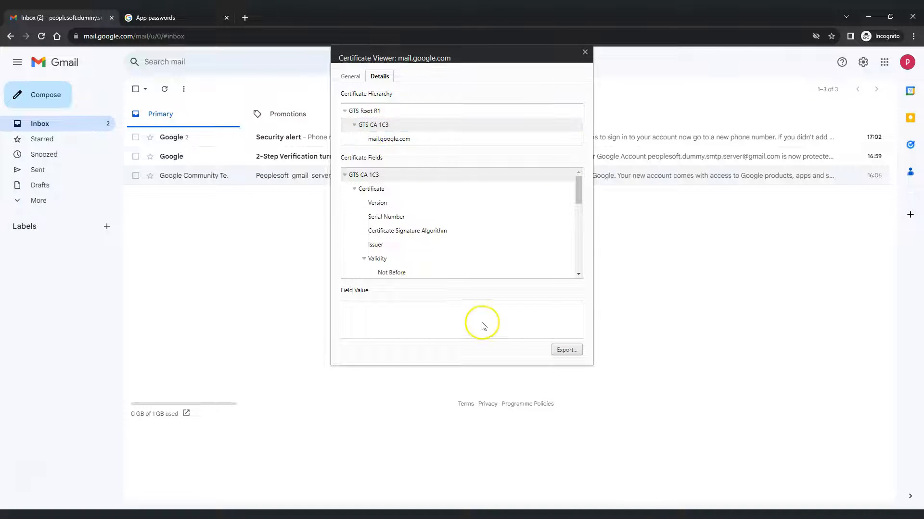
left_click(566, 350)
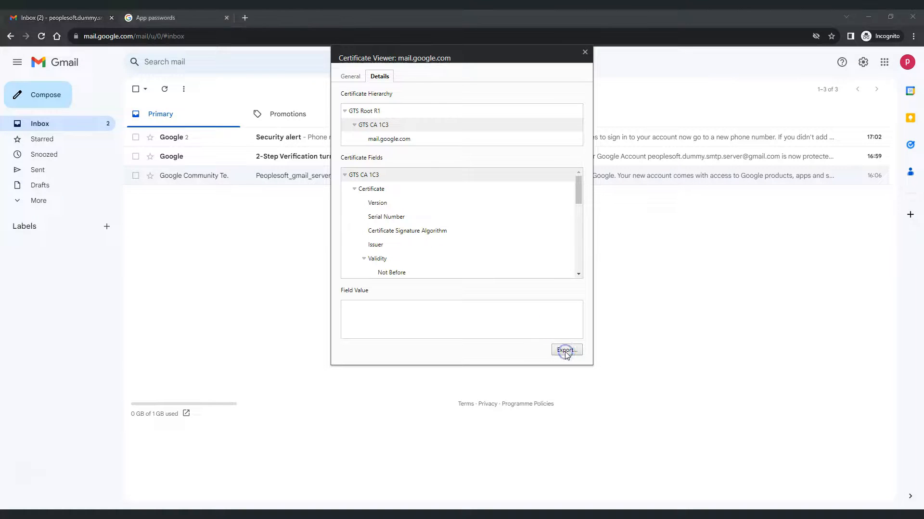
left_click(57, 173)
double_click(133, 155)
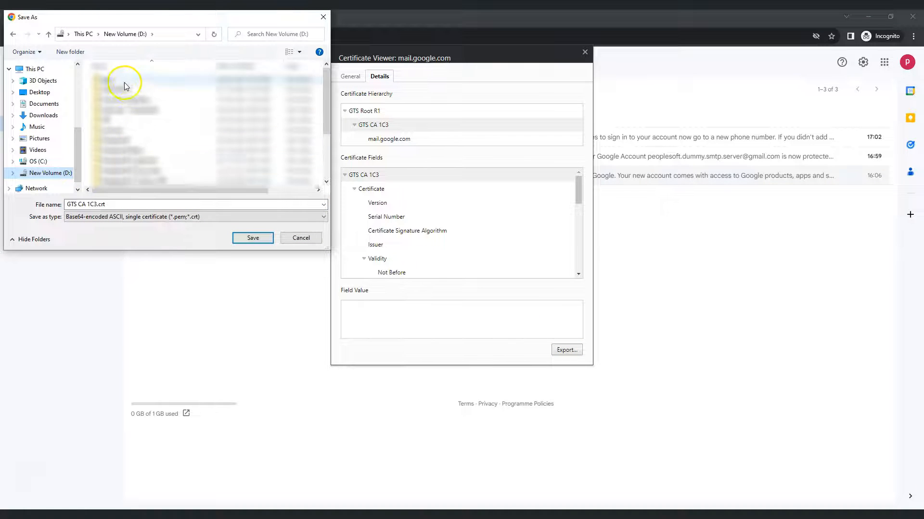
double_click(114, 81)
double_click(114, 82)
double_click(114, 82)
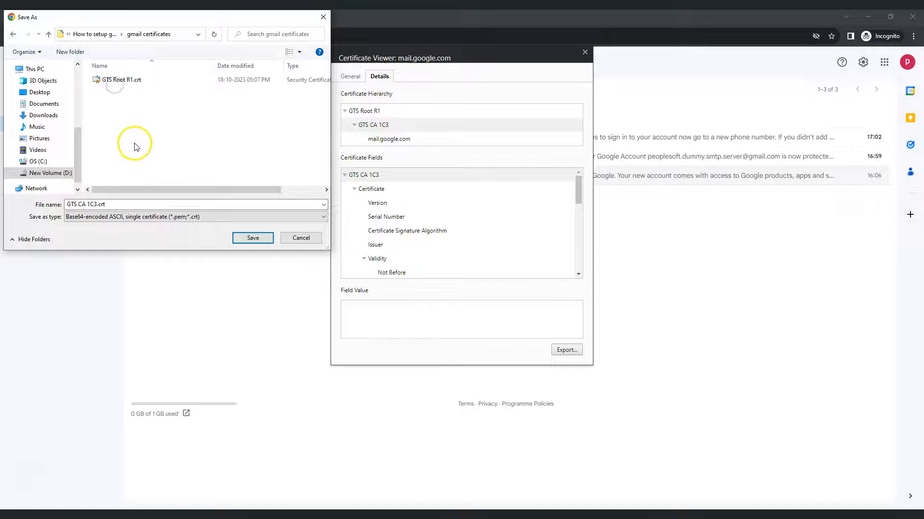
left_click(252, 238)
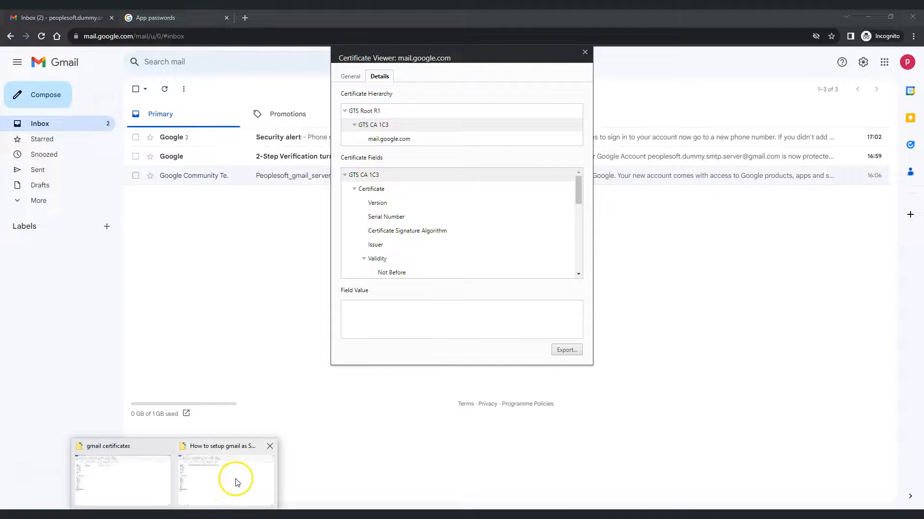
- Open the gmail certificates folder in File Explorer and refresh its listing
left_click(232, 480)
double_click(126, 117)
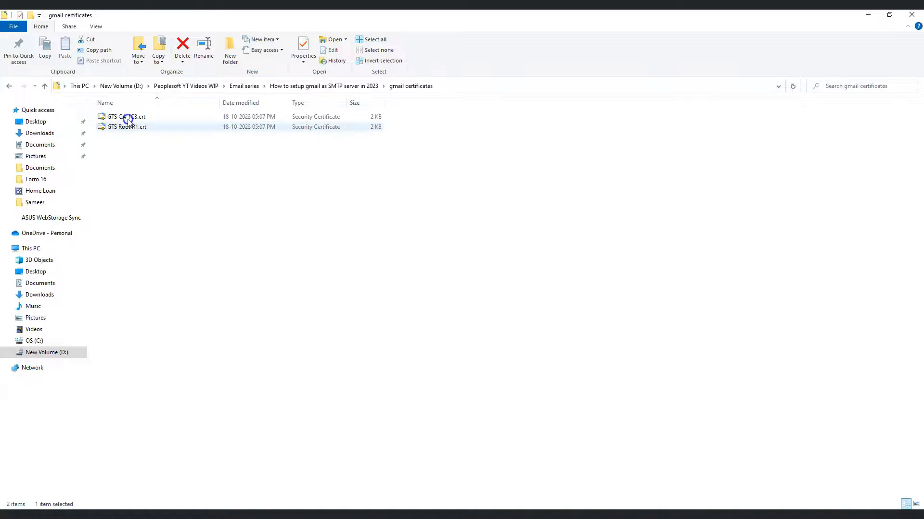
right_click(238, 230)
left_click(264, 268)
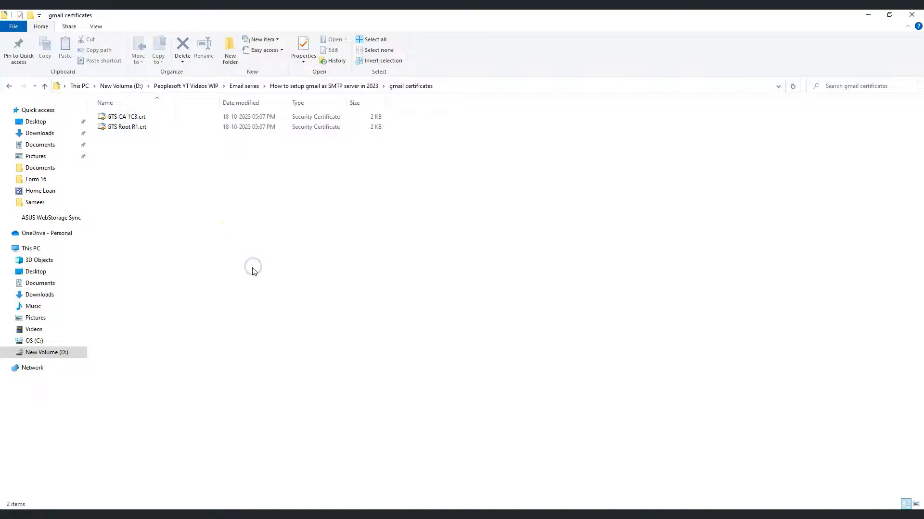
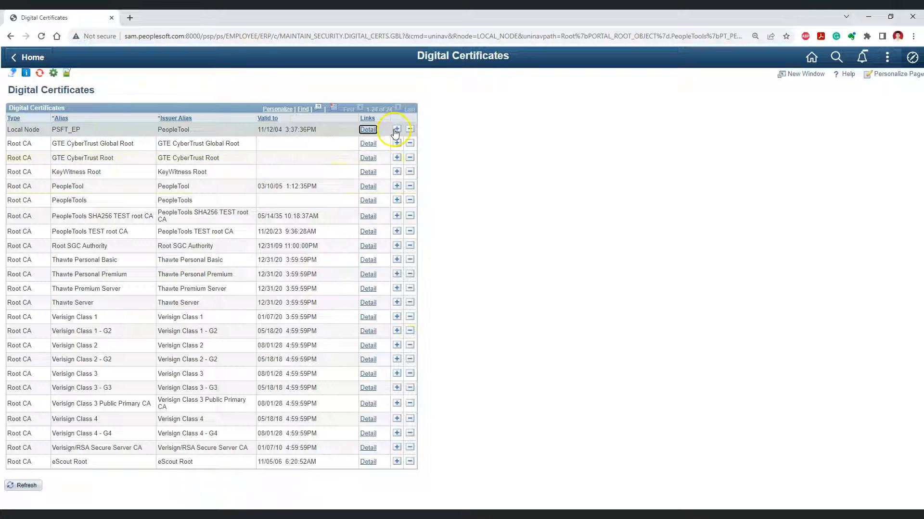
- Add a Root CA certificate row with alias and issuer alias Equifax Secure CA
left_click(397, 129)
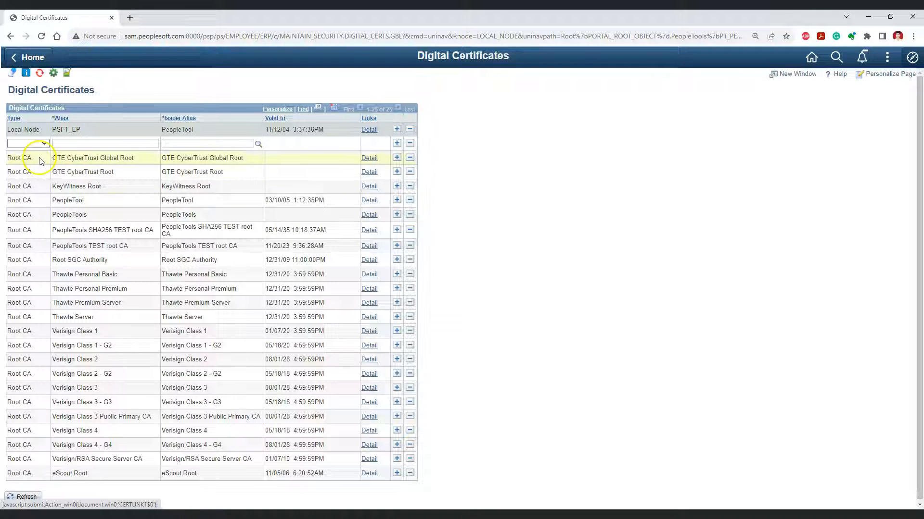
left_click(44, 144)
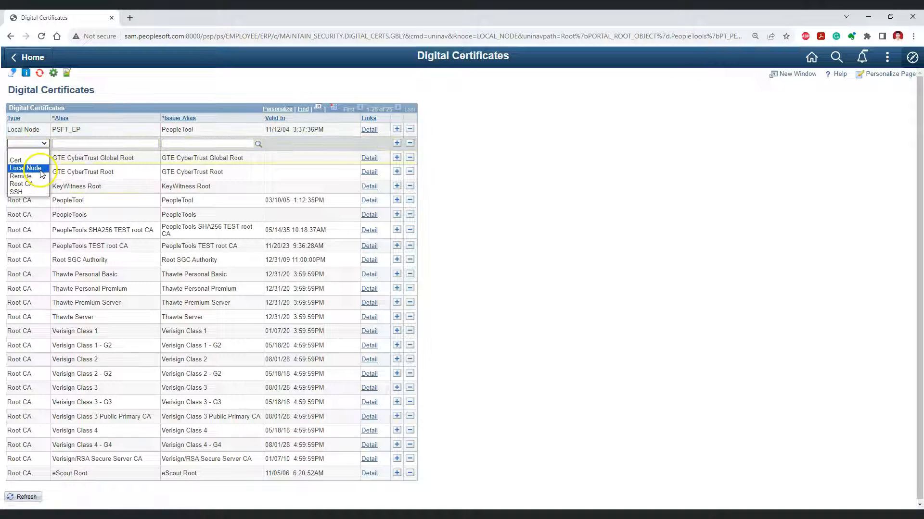
left_click(38, 185)
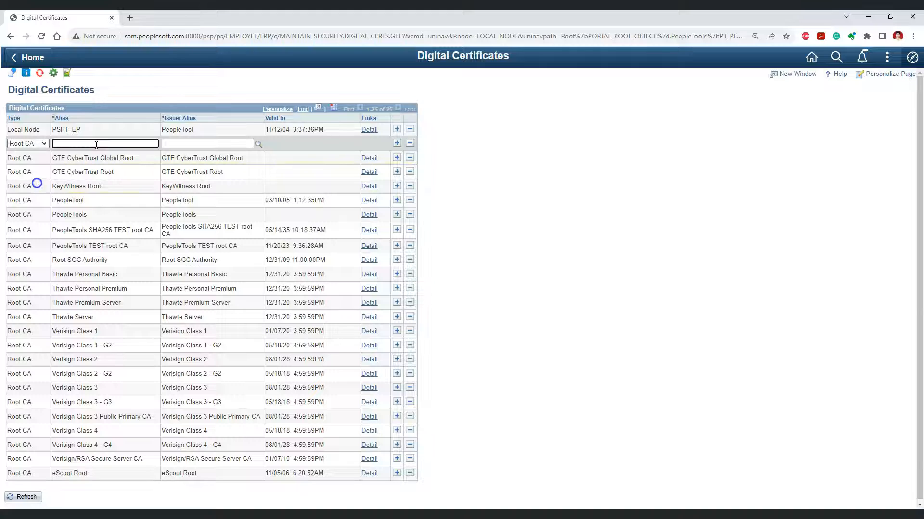
left_click(96, 144)
type("Equifax Sec")
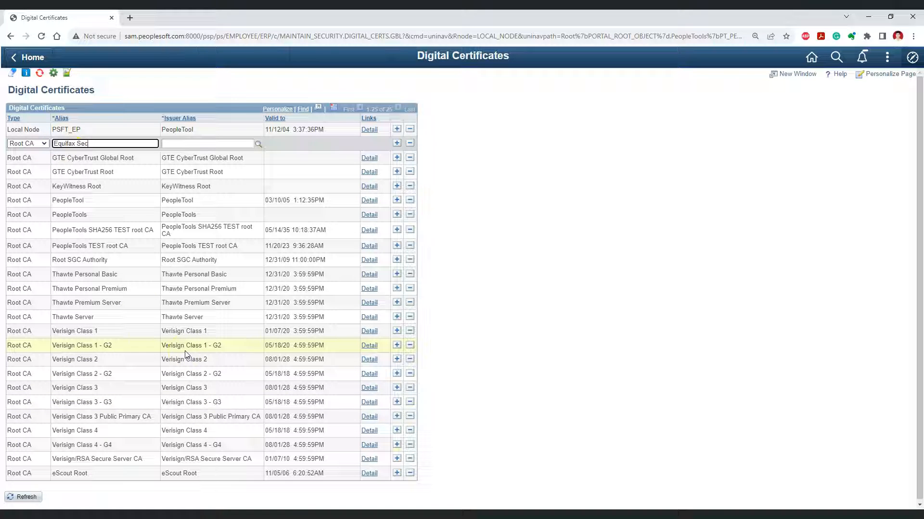
type("ure CA")
key("Tab")
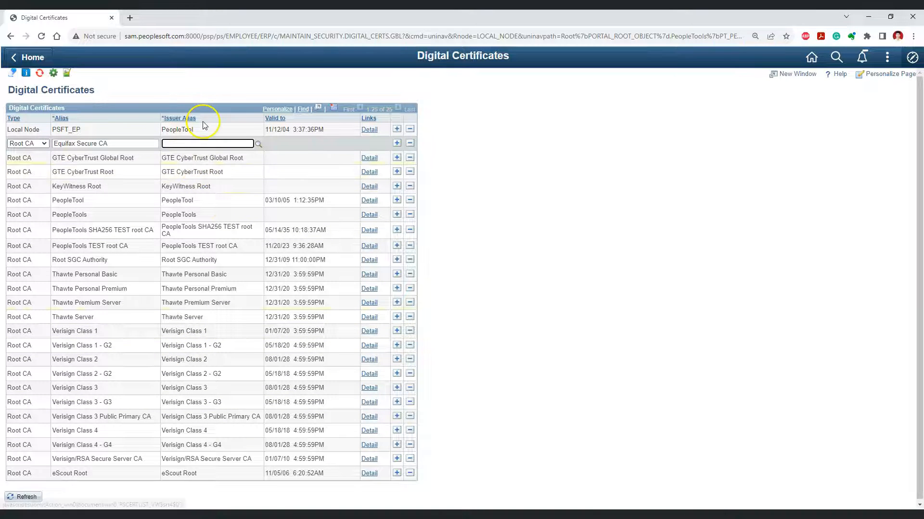
left_click(258, 144)
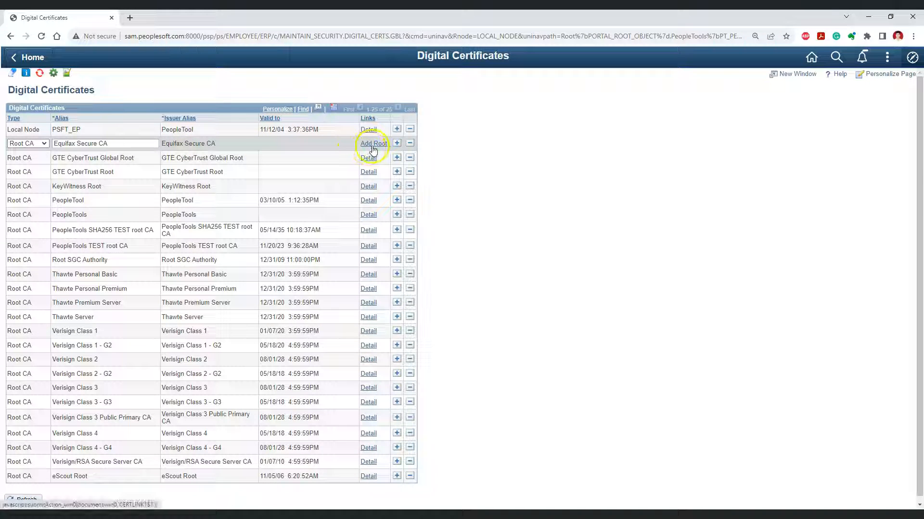
- Paste the GTS Root R1 certificate text into the Add Root page and confirm it
left_click(374, 144)
left_click(71, 148)
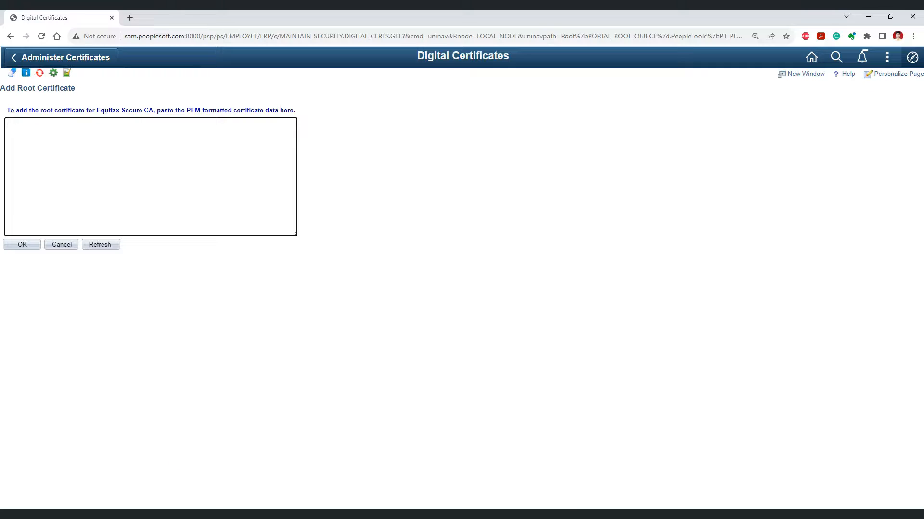
key("alt+Tab")
left_click(120, 235)
key("ctrl+a")
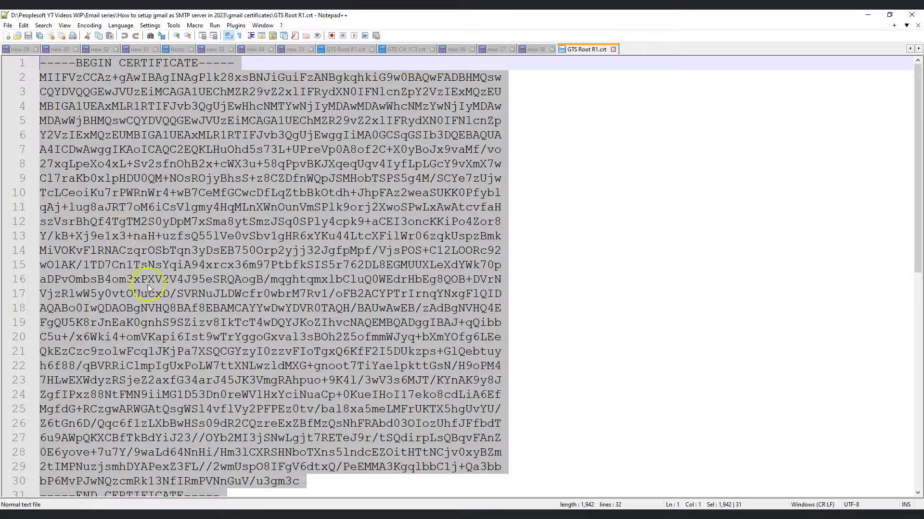
key("alt+Tab")
left_click(118, 160)
key("ctrl+v")
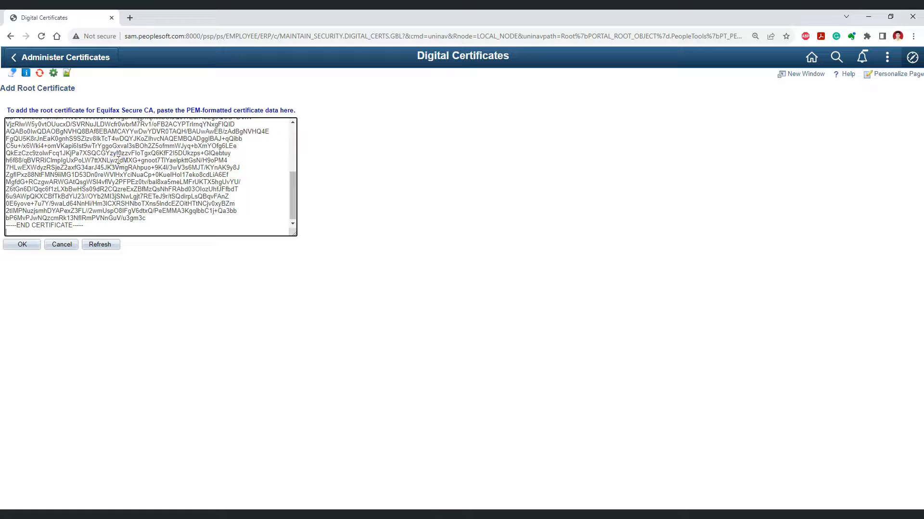
left_click(24, 245)
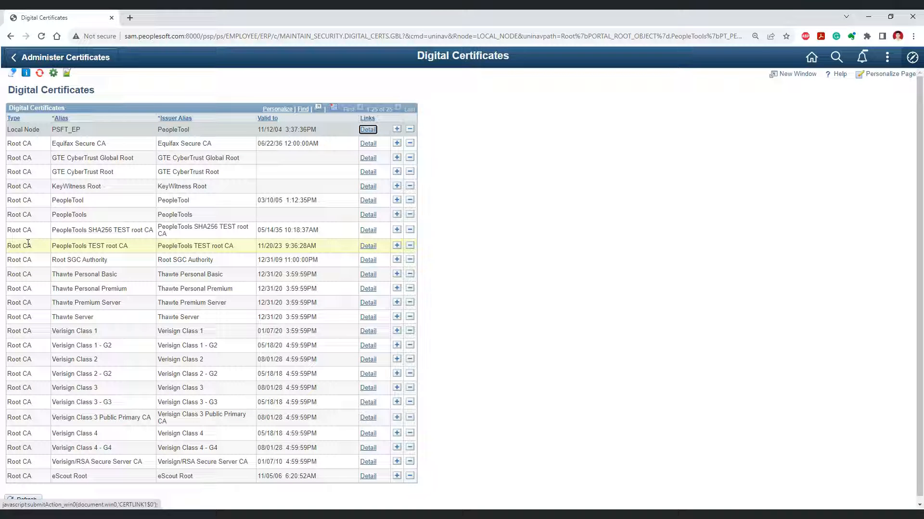
- Add a Remote certificate row aliased Google Internet Authority, with issuer alias Equifax Secure CA
left_click(395, 131)
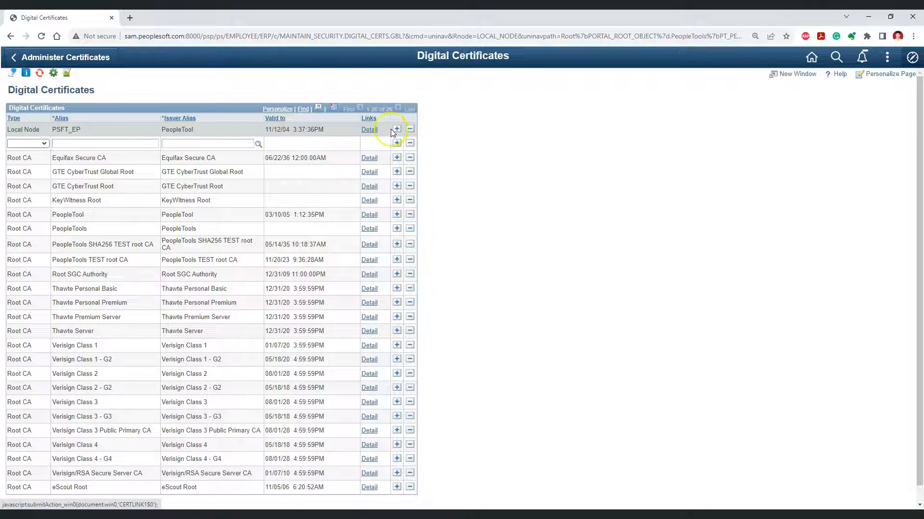
left_click(38, 144)
left_click(21, 176)
left_click(77, 143)
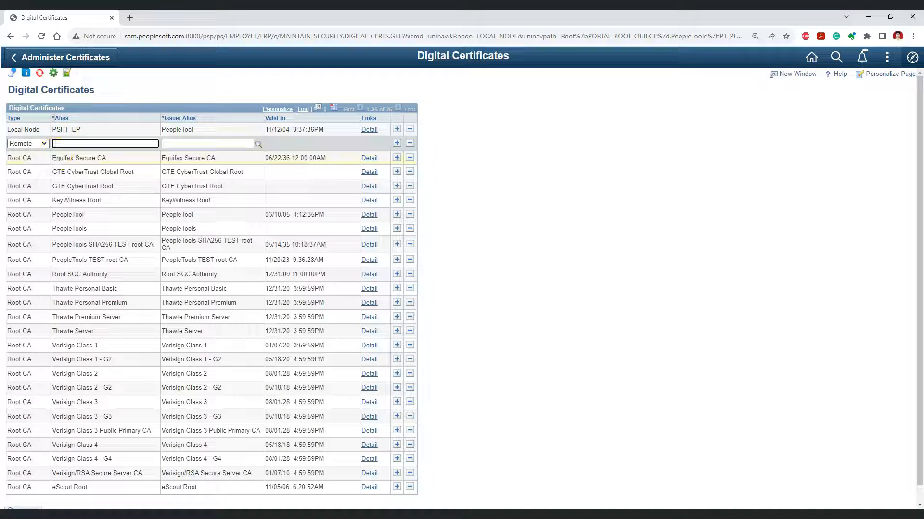
type("Google Internet Authority")
key("Tab")
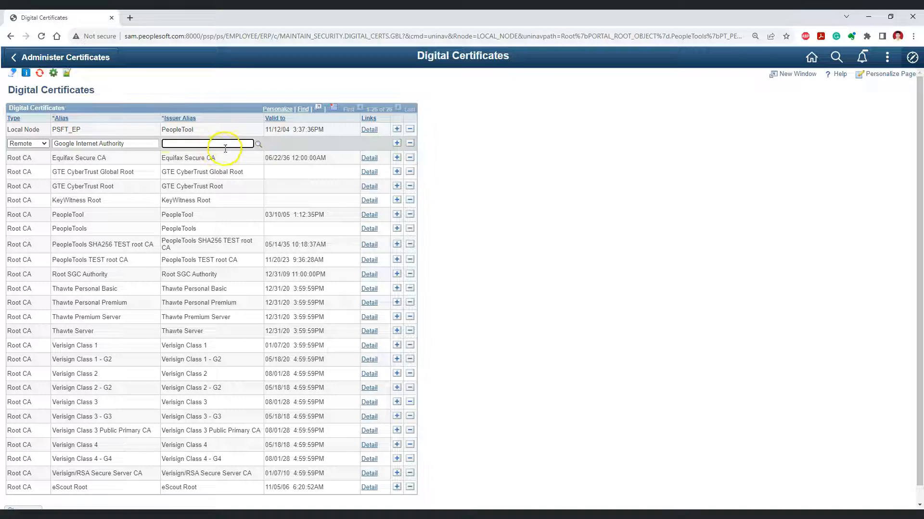
left_click(258, 144)
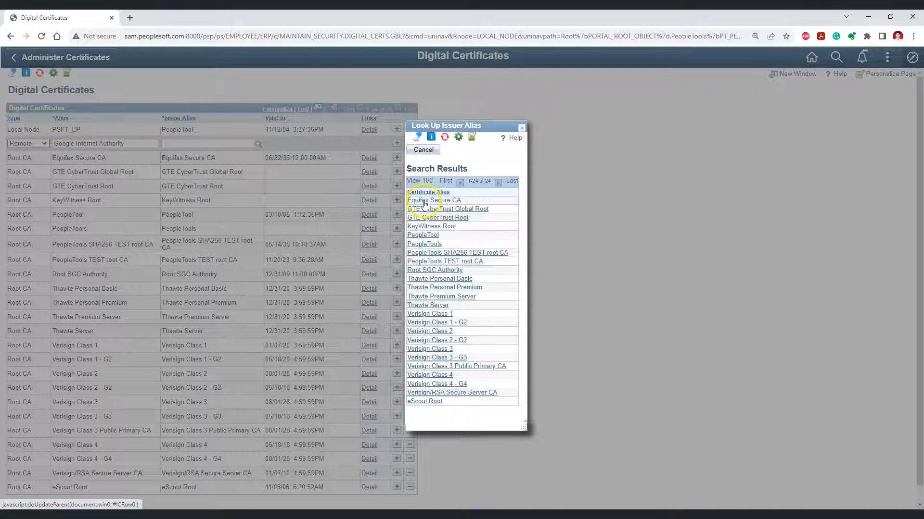
left_click(441, 202)
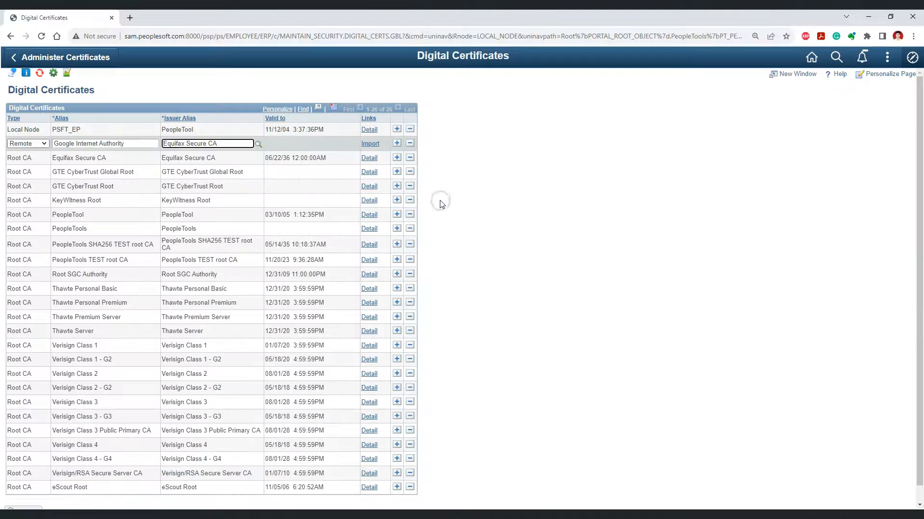
- Import the GTS CA 1C3.crt certificate text on the Import Certificate page and confirm
left_click(371, 145)
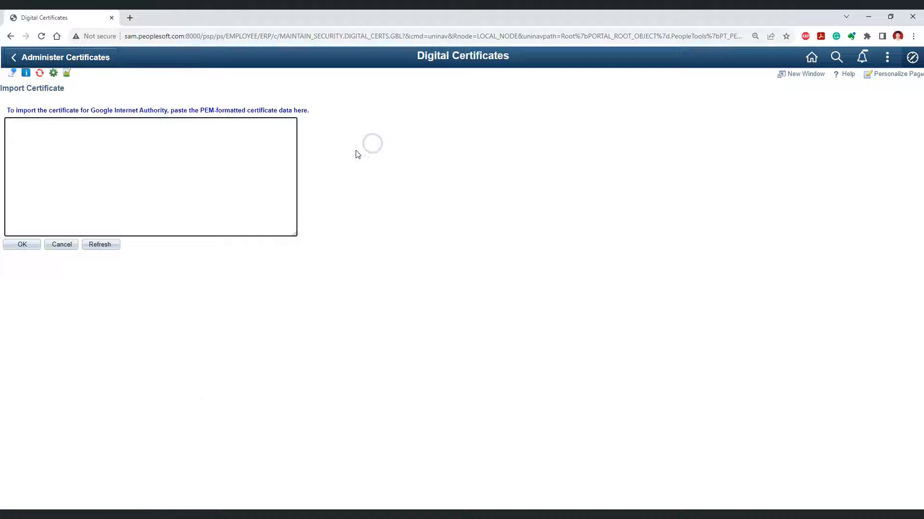
key("alt+Tab")
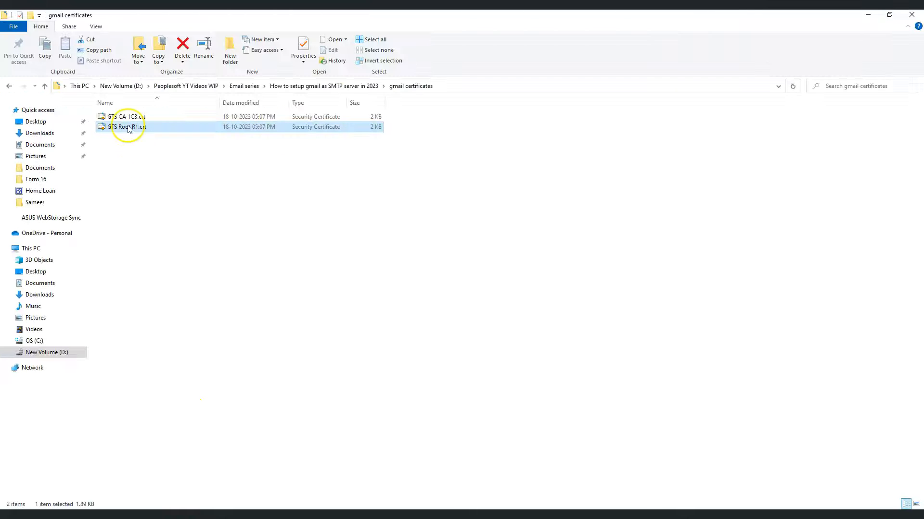
left_click(122, 118)
right_click(121, 117)
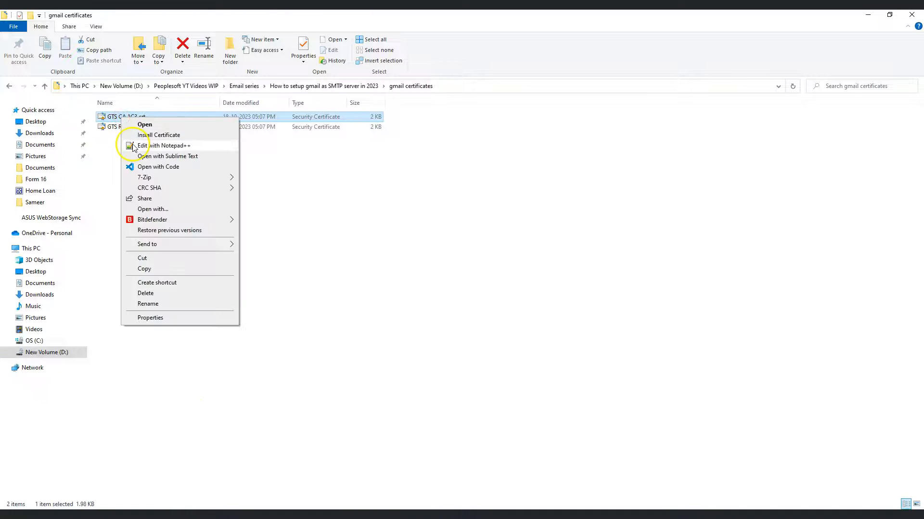
left_click(129, 143)
left_click(128, 144)
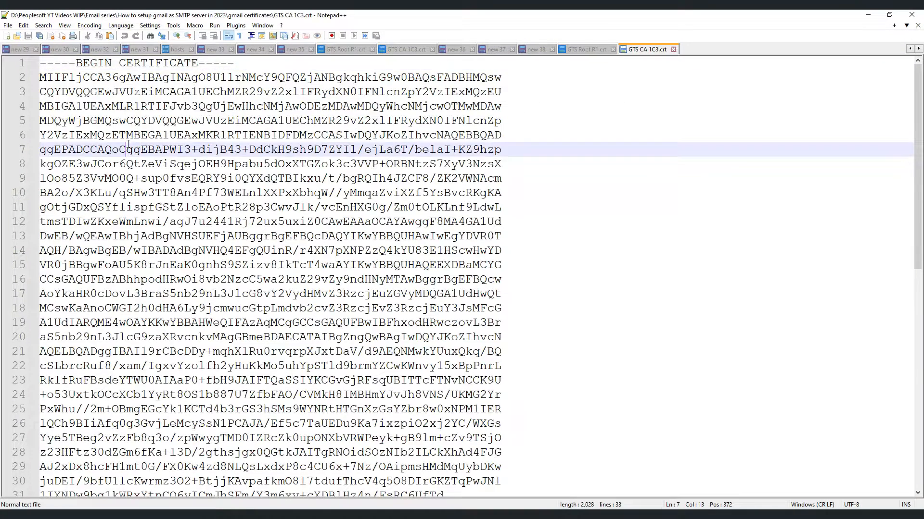
key("ctrl+a")
left_click(222, 514)
left_click(188, 489)
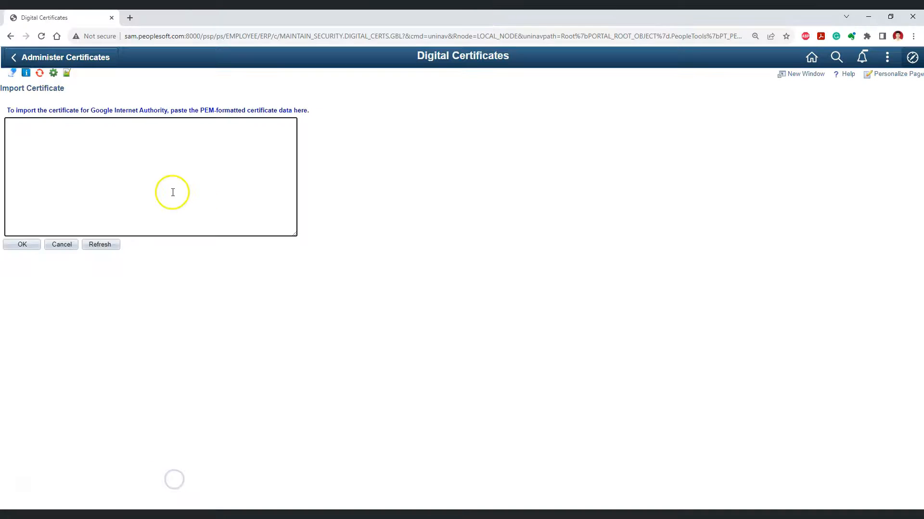
left_click(93, 161)
key("ctrl+v")
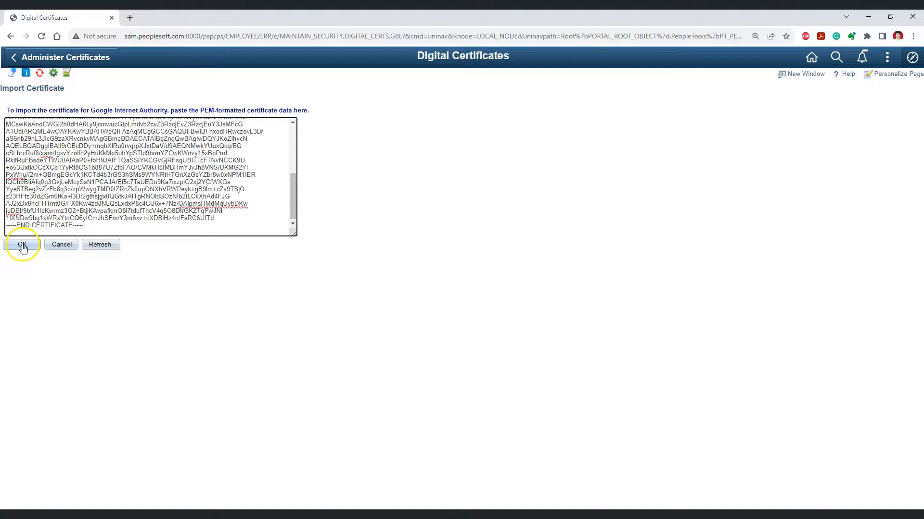
left_click(22, 245)
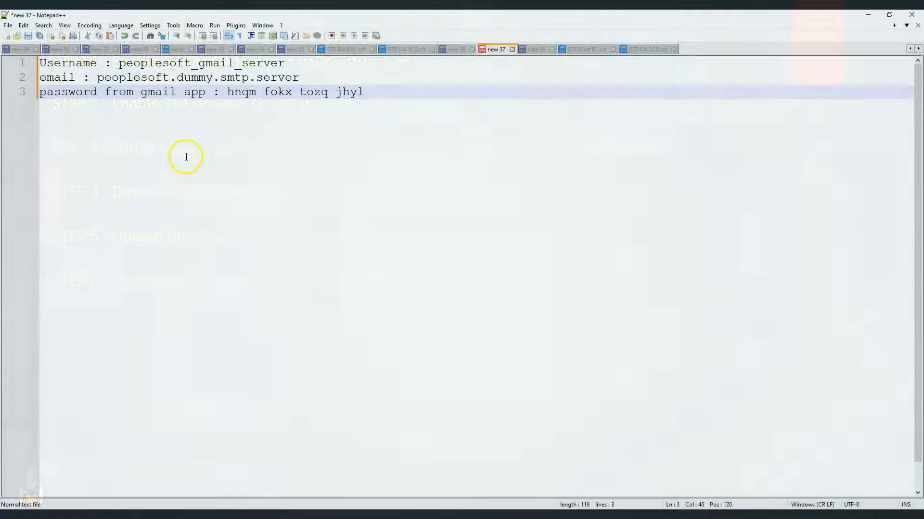
left_click(228, 91)
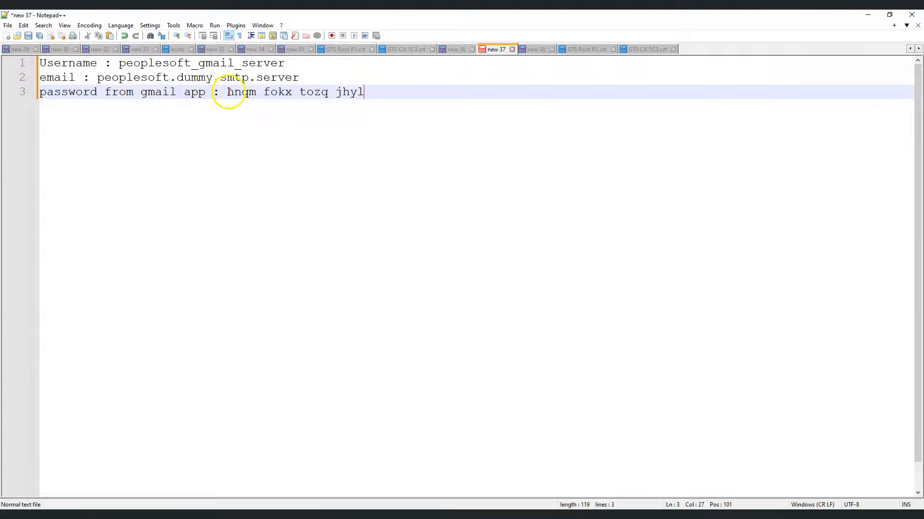
left_click_drag(229, 92, 364, 93)
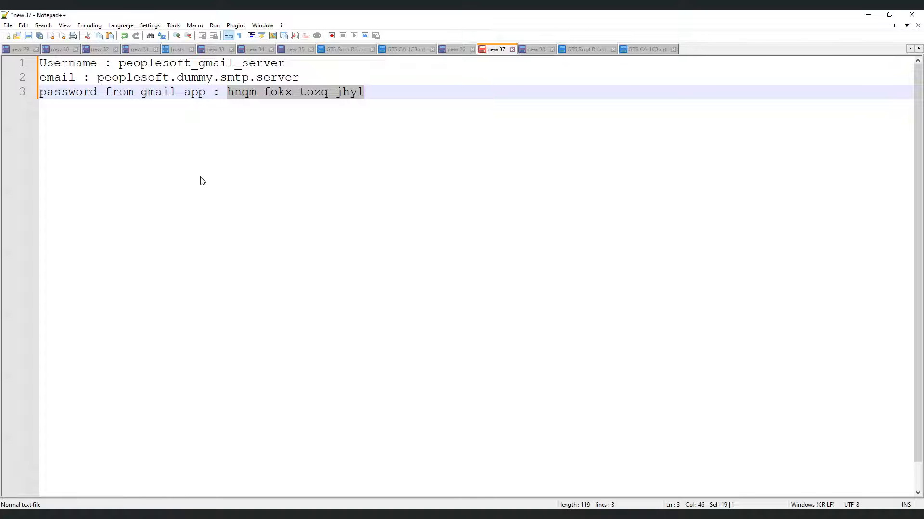
left_click_drag(226, 93, 364, 92)
left_click(297, 165)
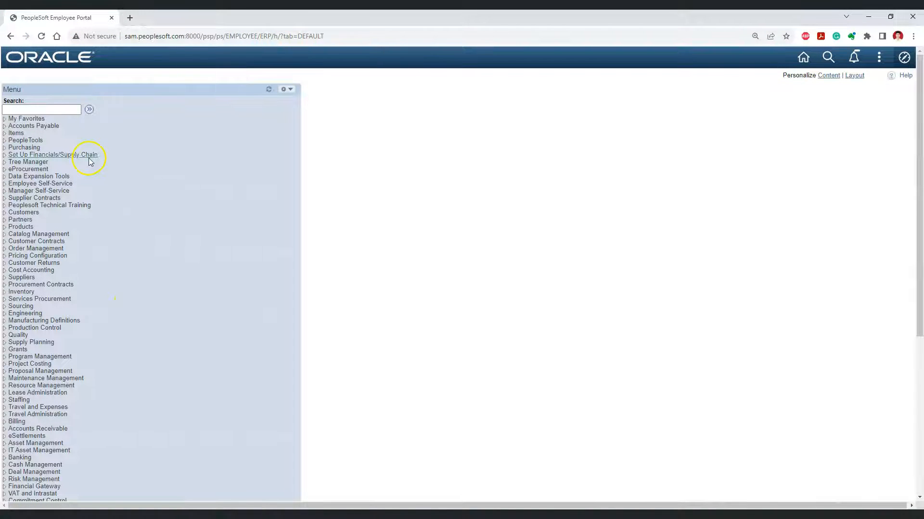
- Go to PeopleTools > Integration Broker > Configuration > Gateways and open the LOCAL gateway
left_click(23, 141)
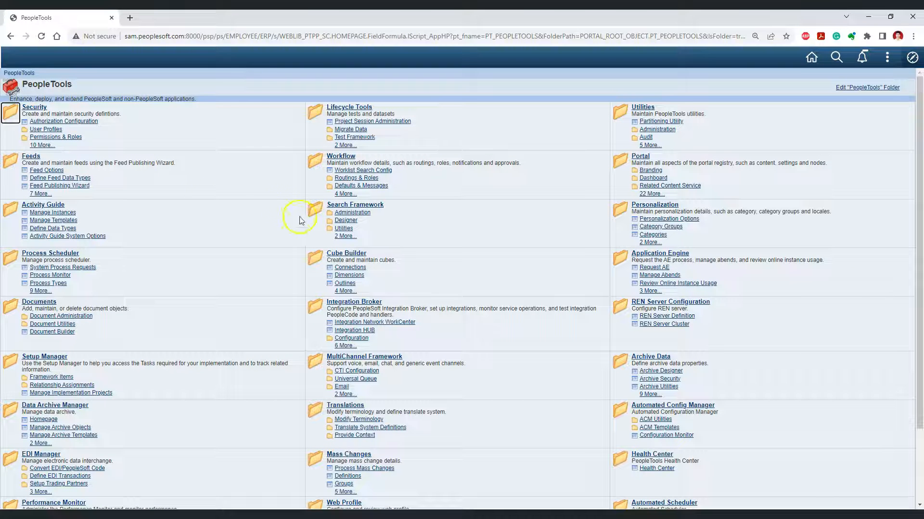
left_click(372, 302)
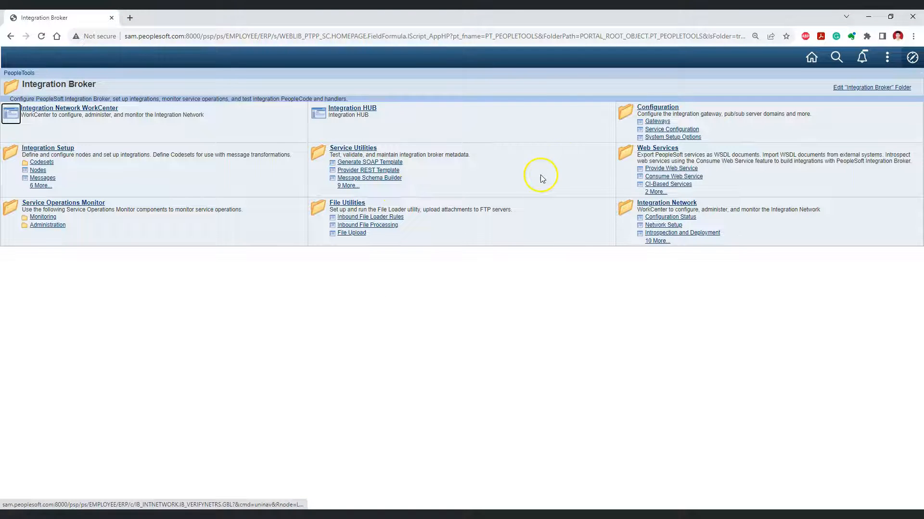
left_click(651, 109)
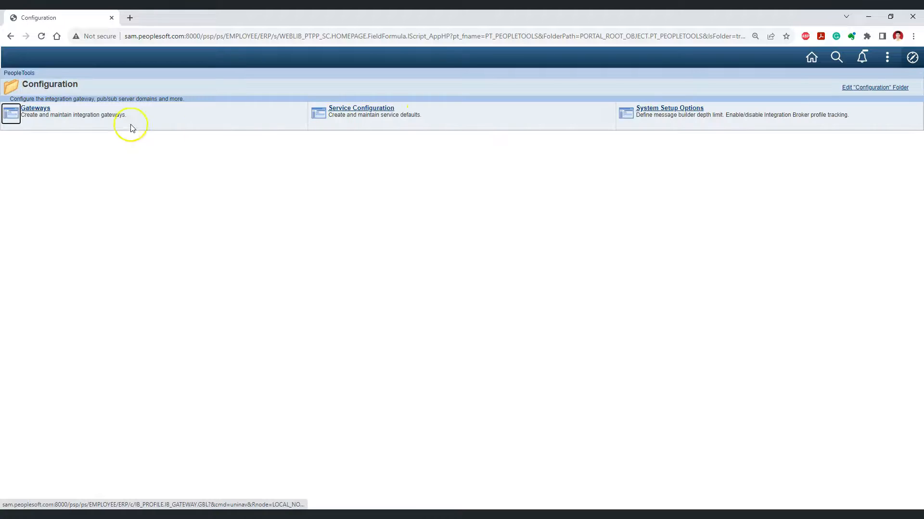
left_click(30, 109)
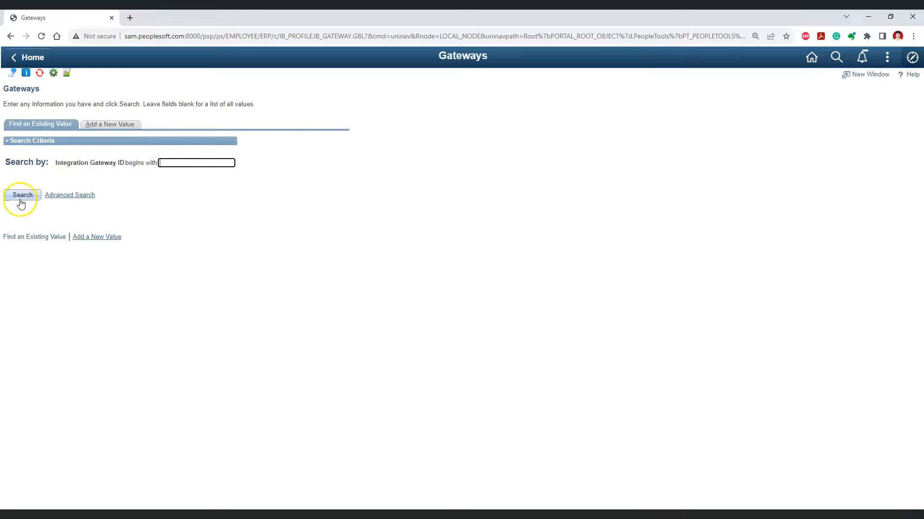
left_click(21, 201)
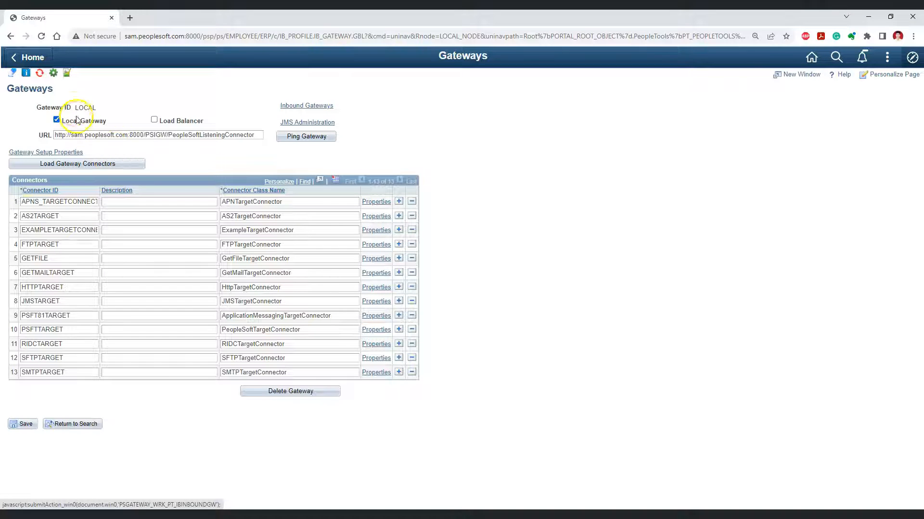
left_click_drag(75, 108, 97, 108)
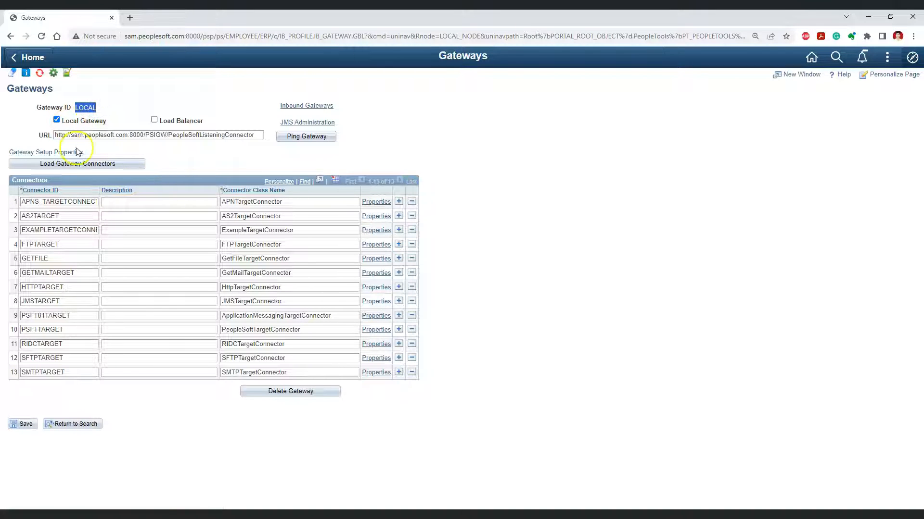
- Sign on to Gateway Setup Properties with the default administrator user ID and its password
left_click(42, 152)
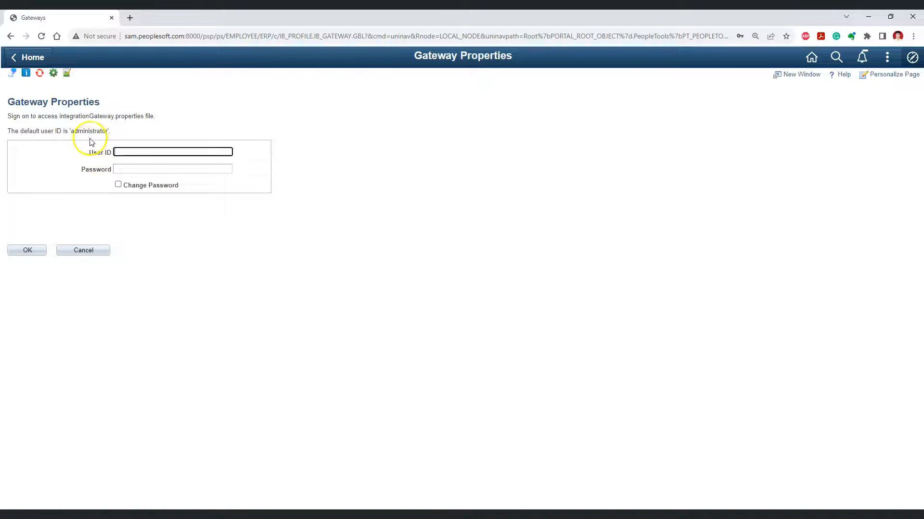
double_click(90, 130)
left_click_drag(91, 130, 142, 151)
left_click(133, 167)
type("password")
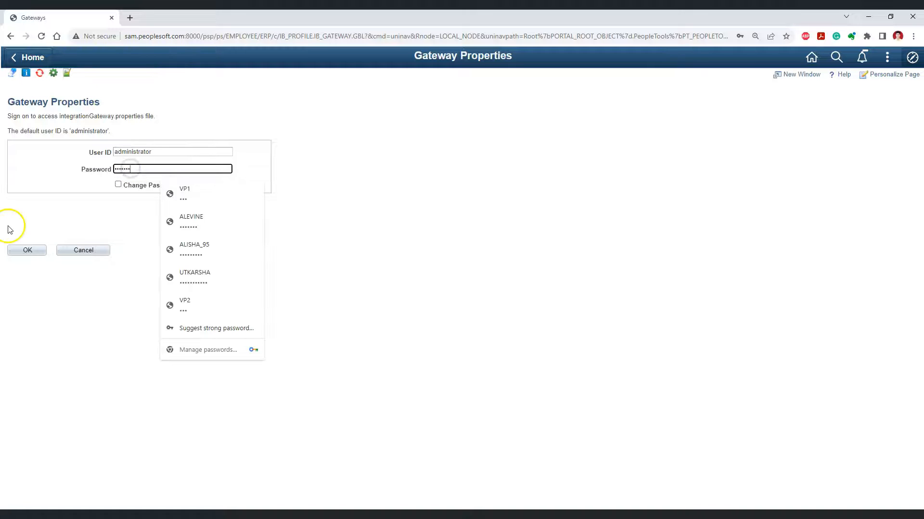
left_click(28, 251)
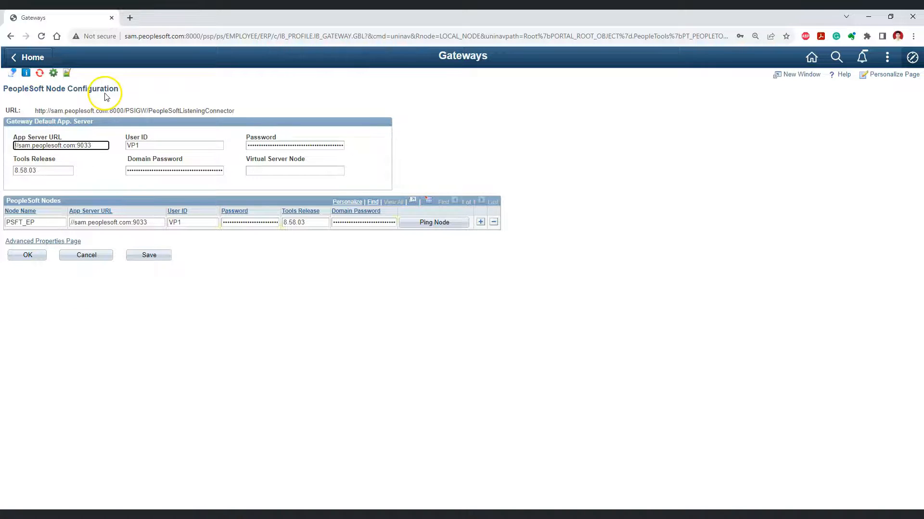
- On the Advanced Properties page, encrypt the Gmail app password entered in both password fields
left_click(45, 242)
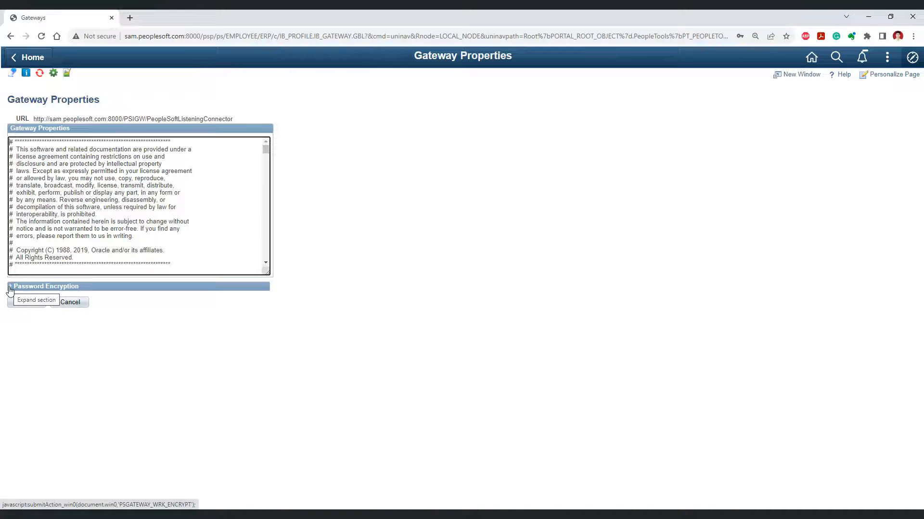
left_click(10, 287)
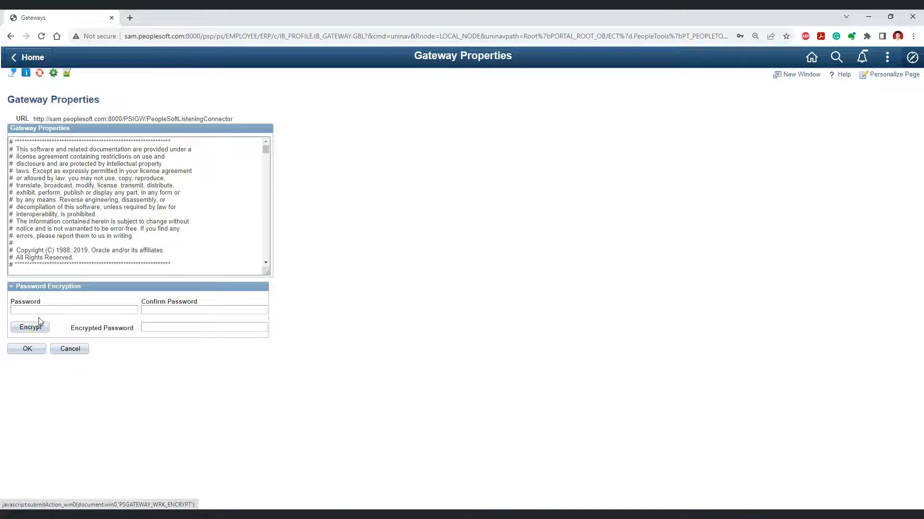
left_click(110, 373)
left_click(210, 515)
left_click_drag(227, 93, 358, 101)
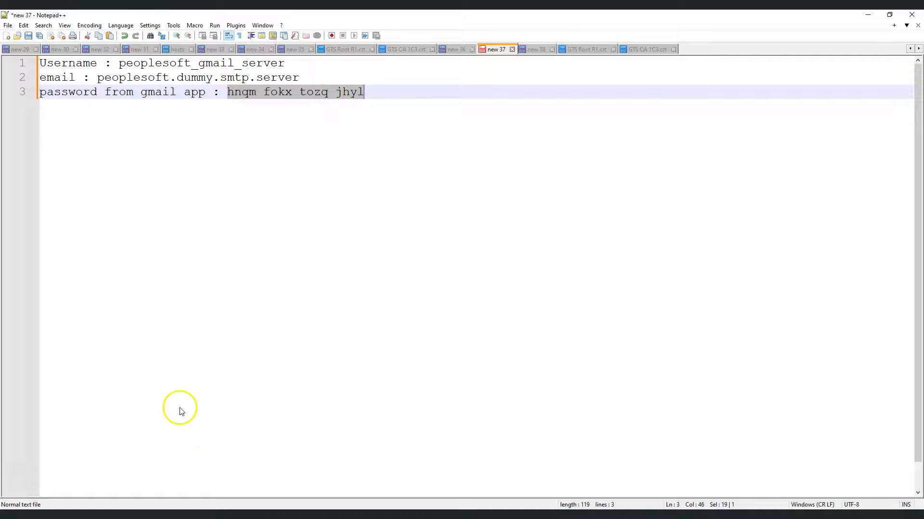
left_click(190, 515)
left_click(71, 313)
key("ctrl+v")
left_click(168, 310)
key("ctrl+v")
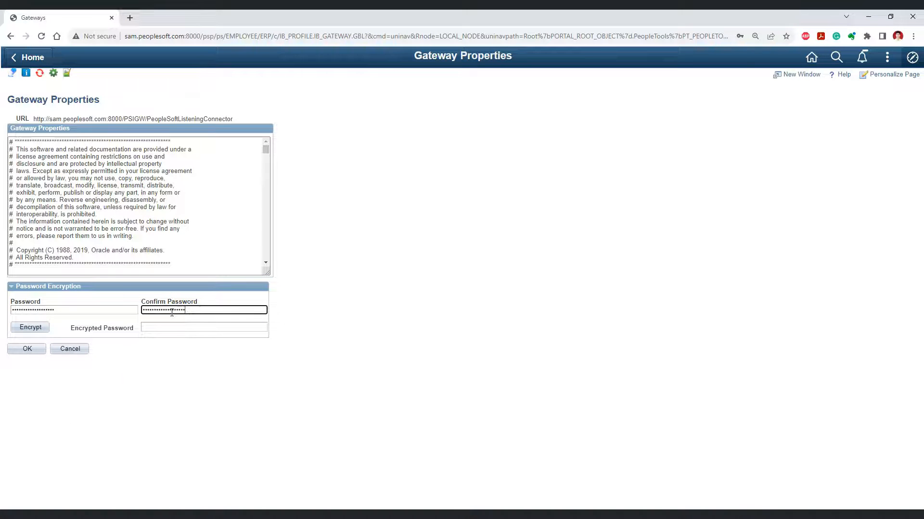
left_click(31, 329)
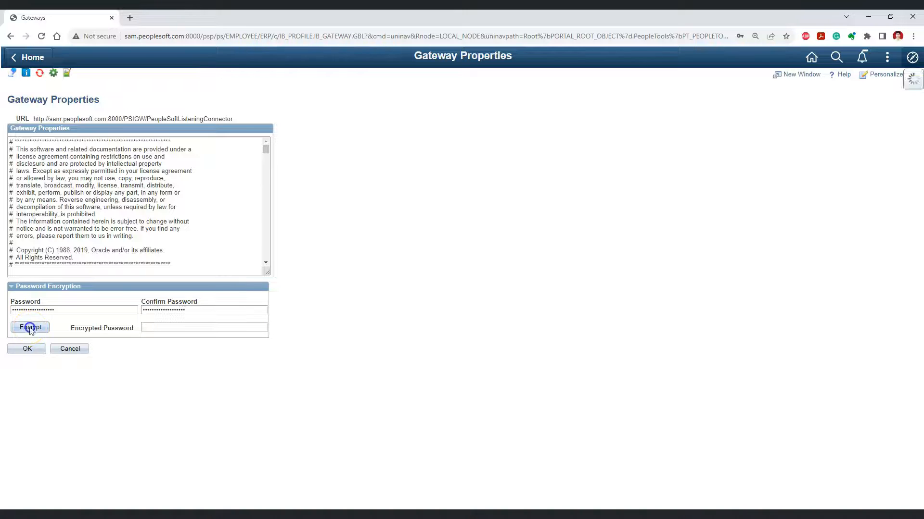
- Copy the encrypted password and place the cursor at the end of line 3 in the notes
left_click(151, 329)
key("ctrl+a")
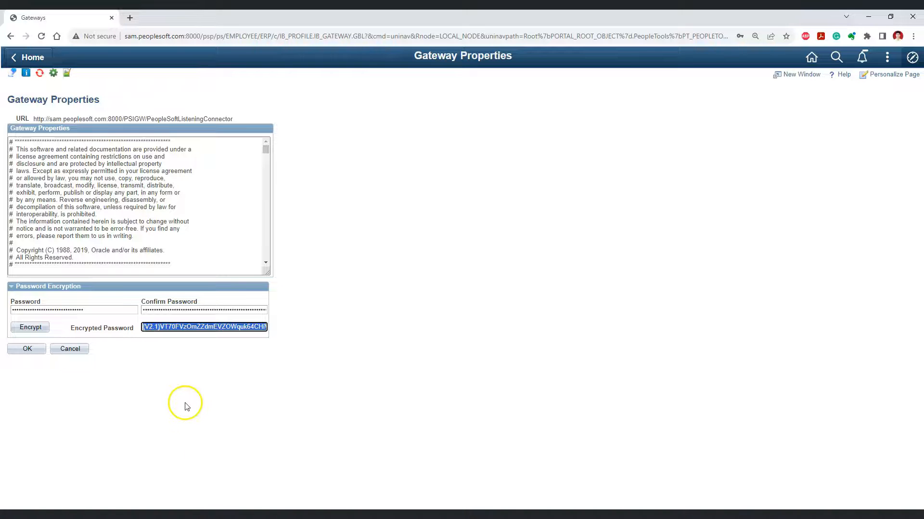
key("alt+Tab")
left_click(389, 95)
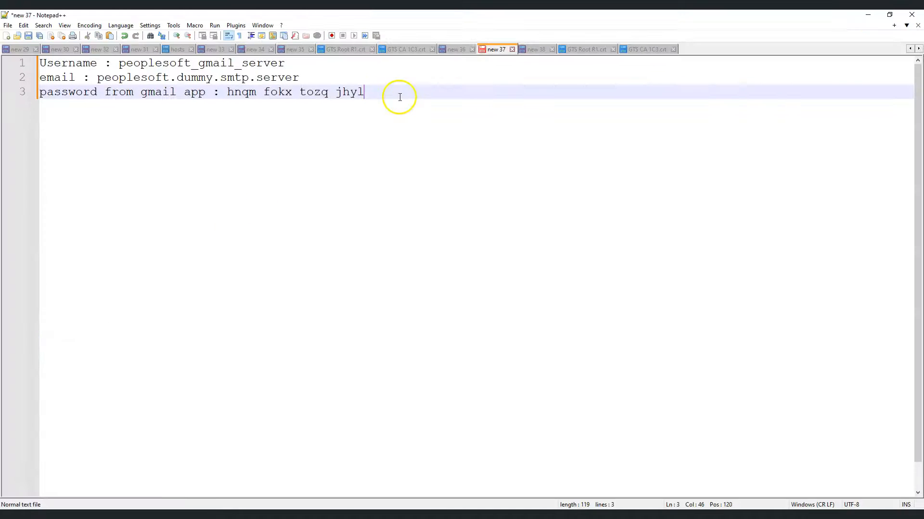
- Add an 'encrypted password' line with the pasted value, and append gmail.com to the e-mail line
key("Return")
type("encrypted password :")
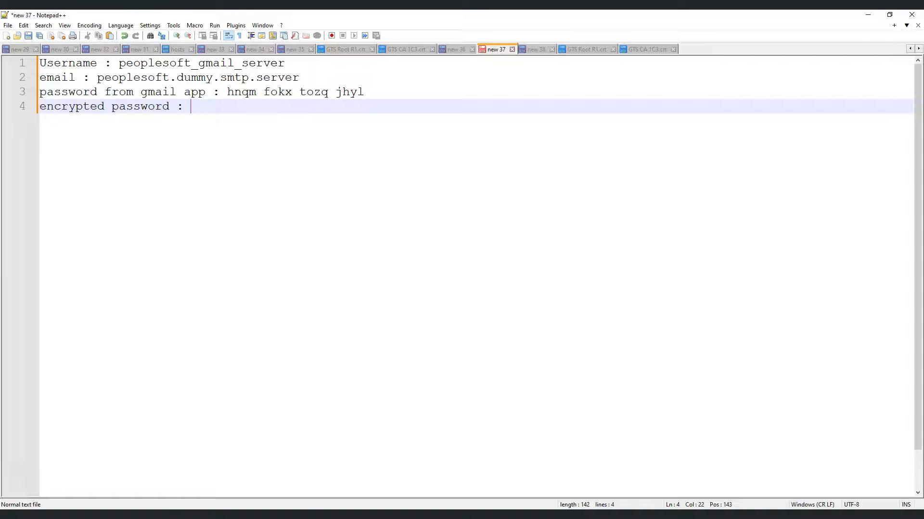
key("ctrl+v")
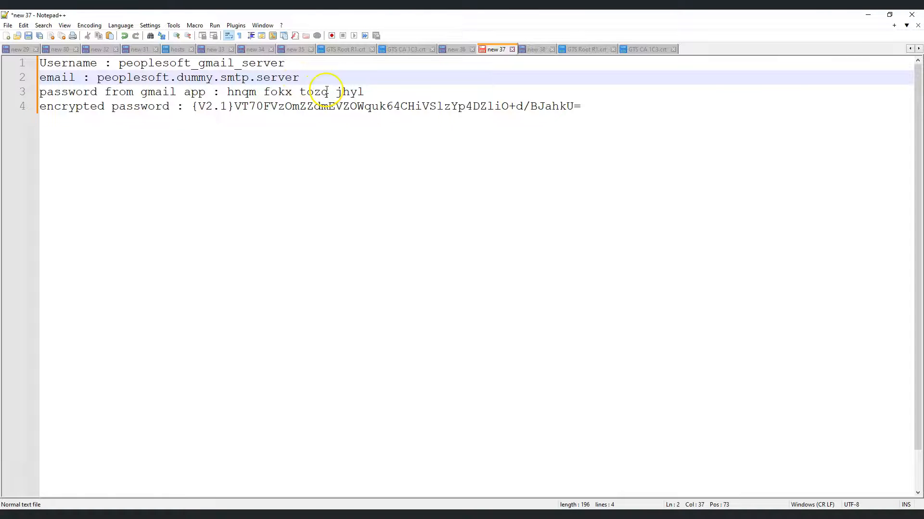
type("gmail.")
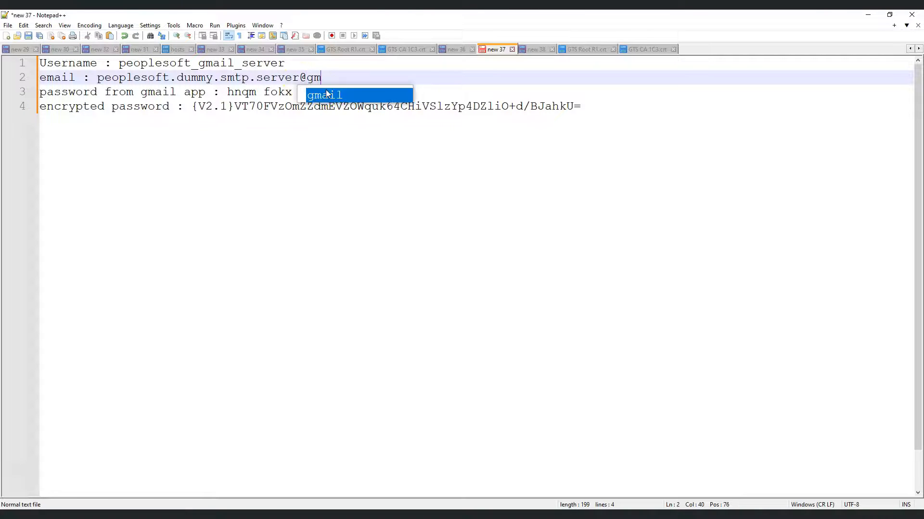
type("com")
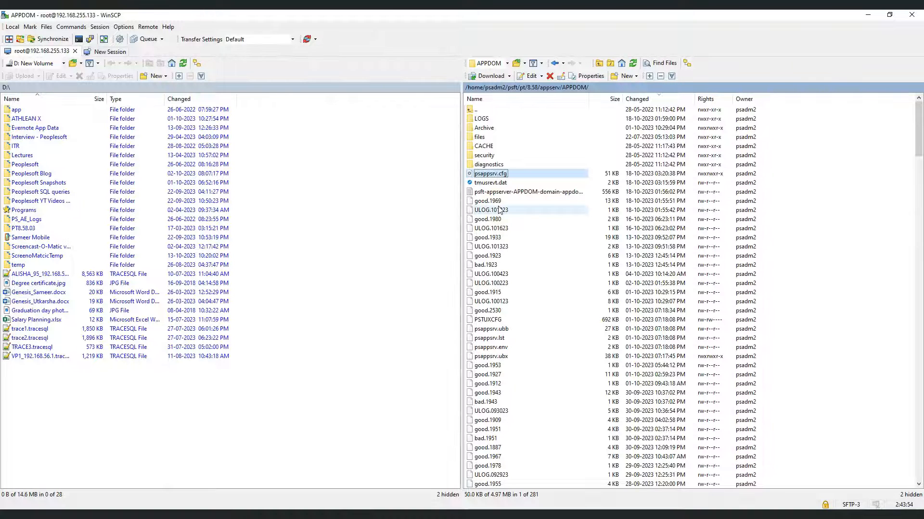
- Open psappsrv.cfg in WinSCP's editor and locate its SMTP Settings: smtp.gmail.com server and SMTPSender
left_click(488, 175)
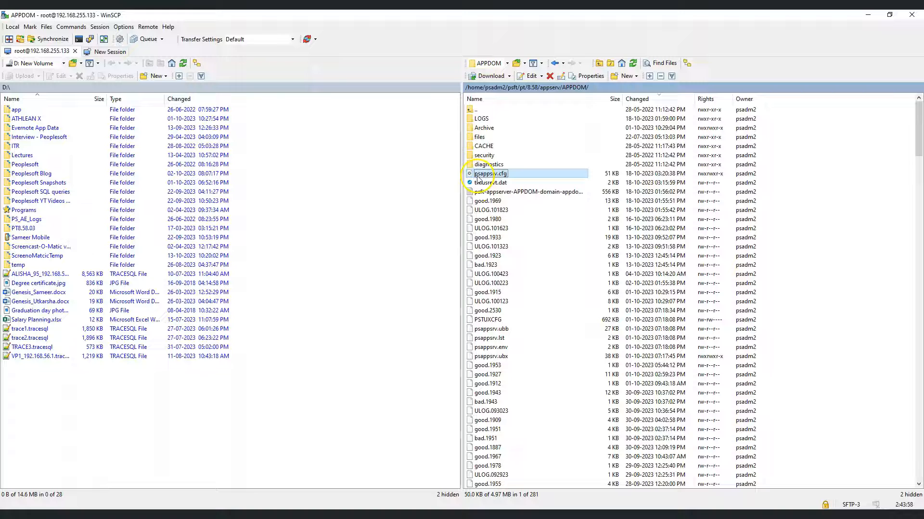
double_click(504, 175)
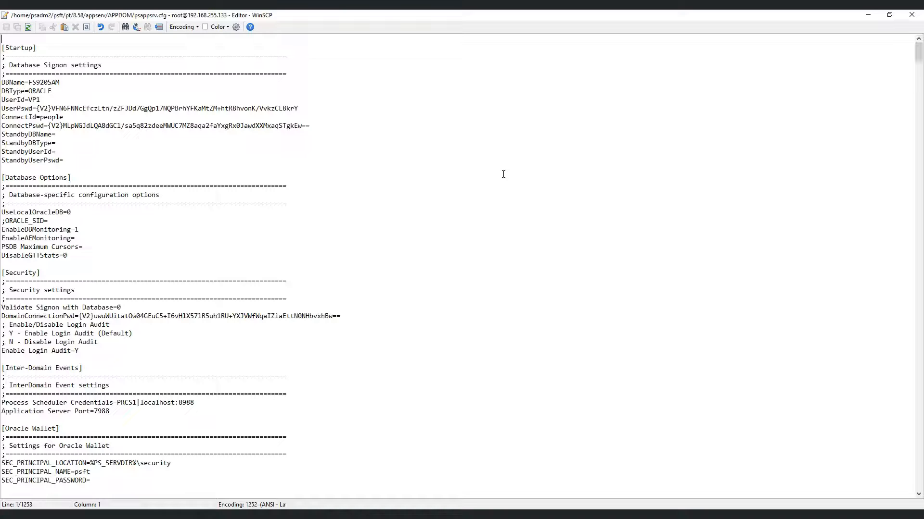
key("ctrl+f")
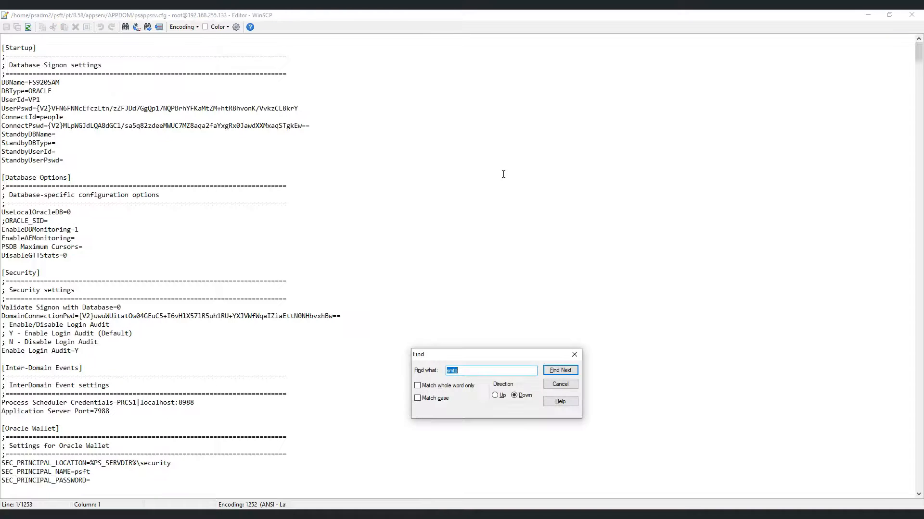
left_click(557, 373)
scroll(156, 319, "down", 5)
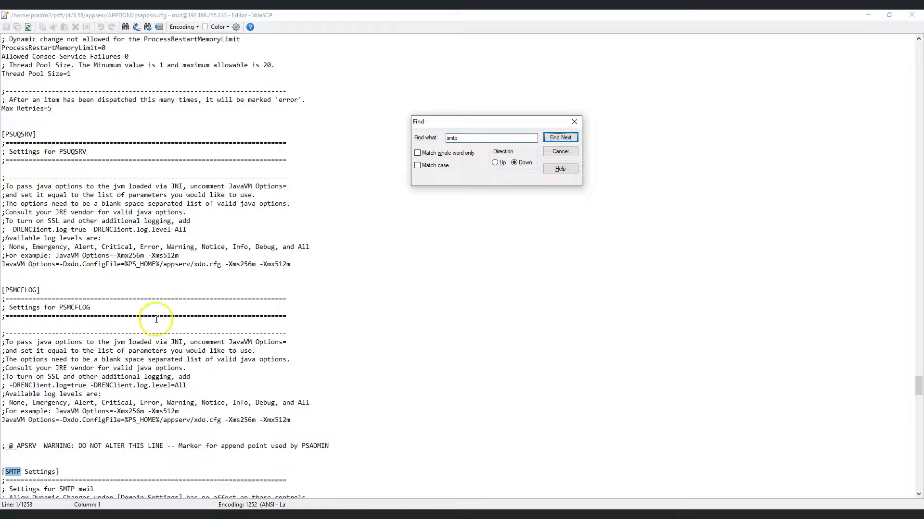
scroll(156, 319, "down", 10)
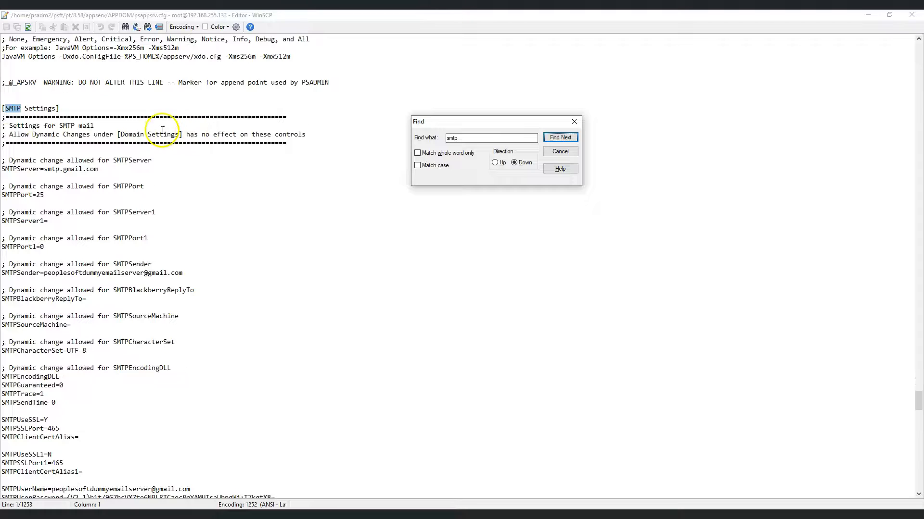
left_click(577, 122)
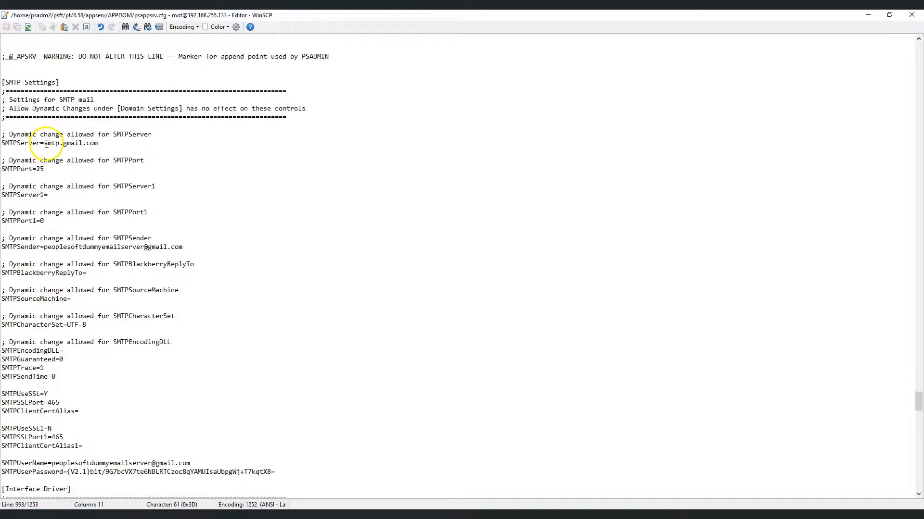
left_click_drag(45, 144, 98, 144)
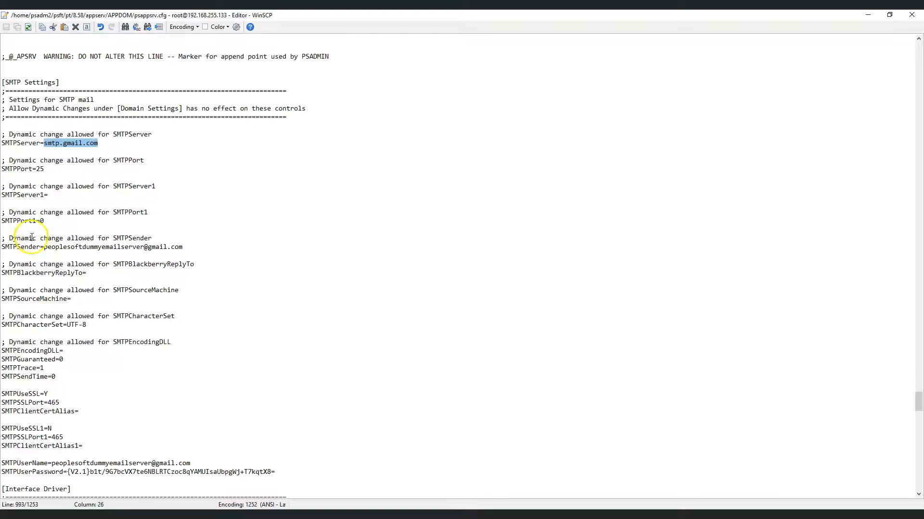
left_click_drag(2, 248, 38, 248)
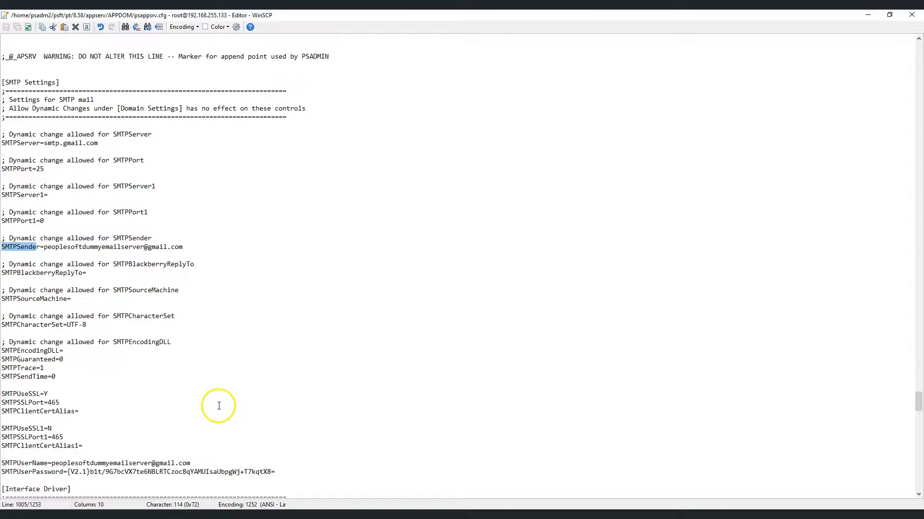
- Replace the SMTPSender value with the Gmail address copied from the notes
left_click(199, 515)
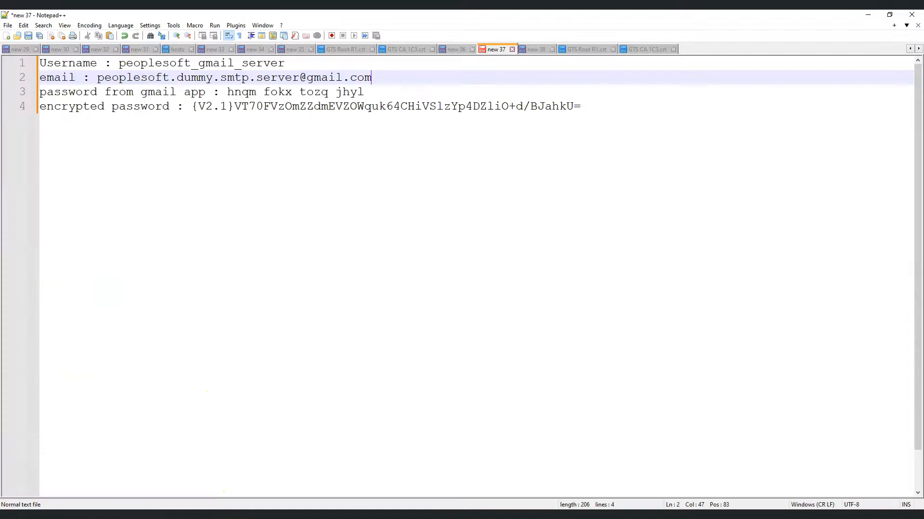
left_click(164, 128)
left_click_drag(97, 80, 372, 78)
key("ctrl+c")
left_click(207, 514)
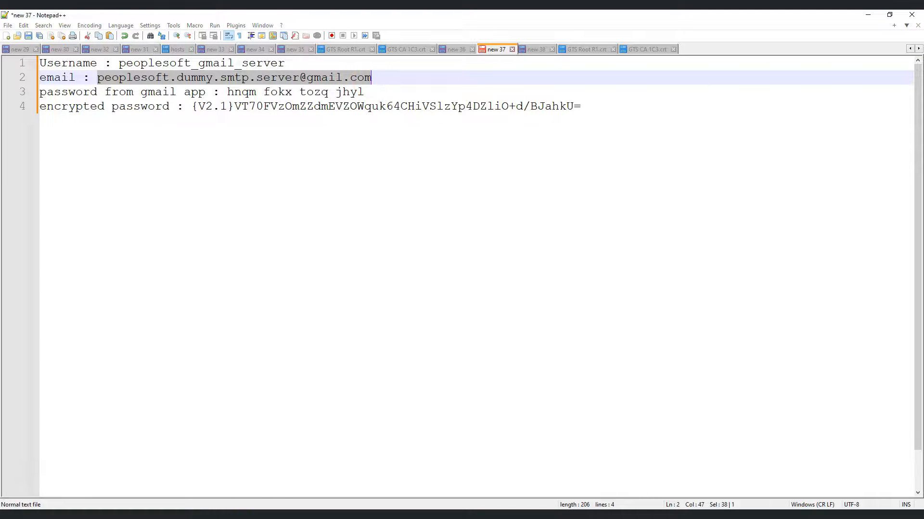
left_click(76, 259)
left_click_drag(43, 247, 186, 247)
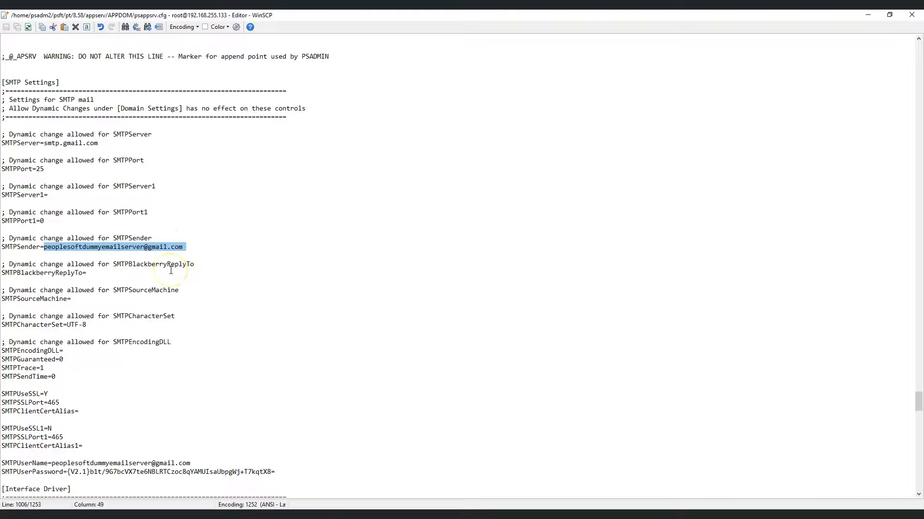
key("Delete")
key("ctrl+v")
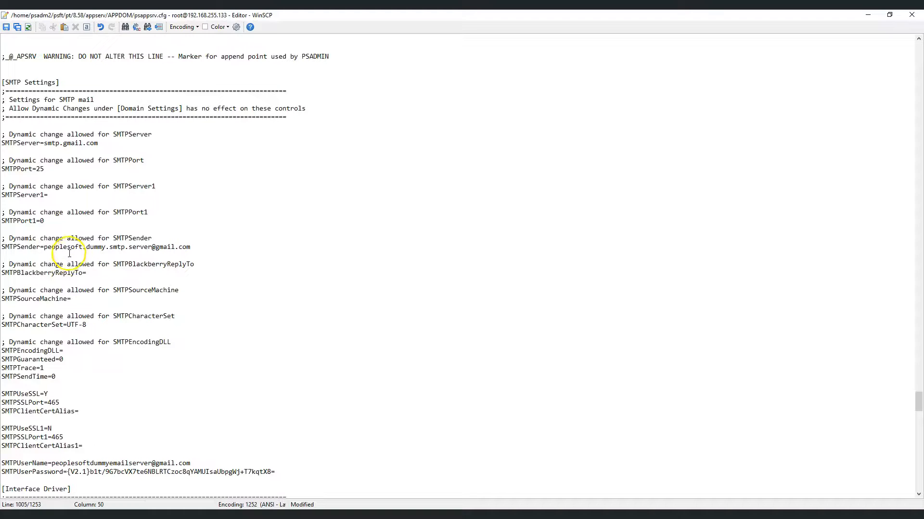
- Check the SMTPUseSSL, SMTPUserName and SMTPUserPassword settings further down the file
scroll(50, 255, "down", 1)
scroll(49, 255, "down", 1)
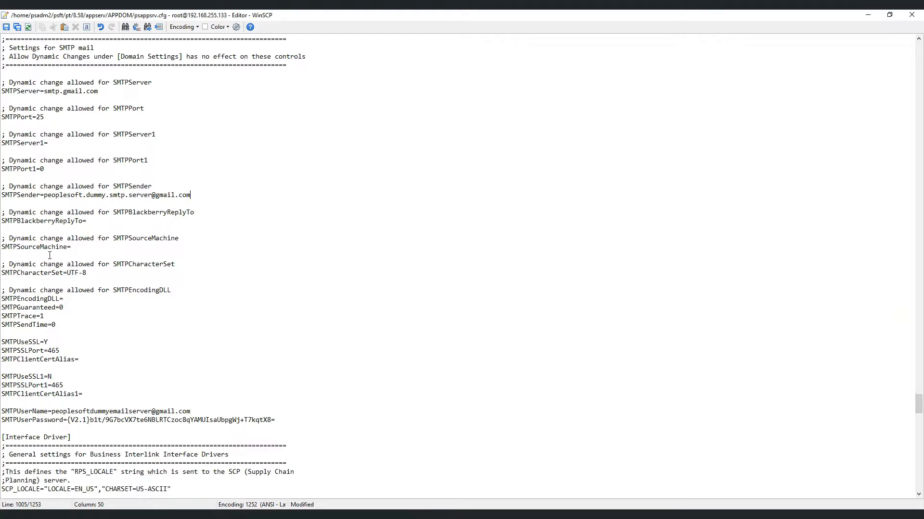
left_click_drag(2, 342, 49, 342)
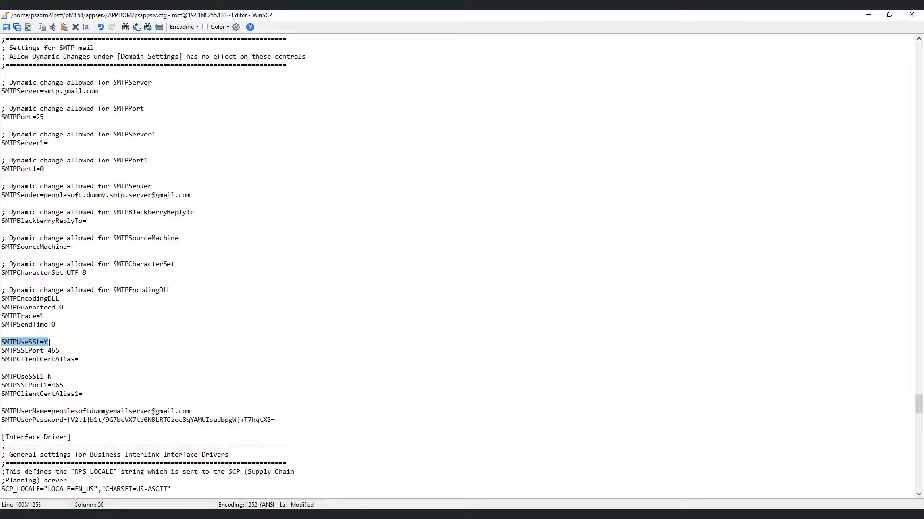
left_click(58, 412)
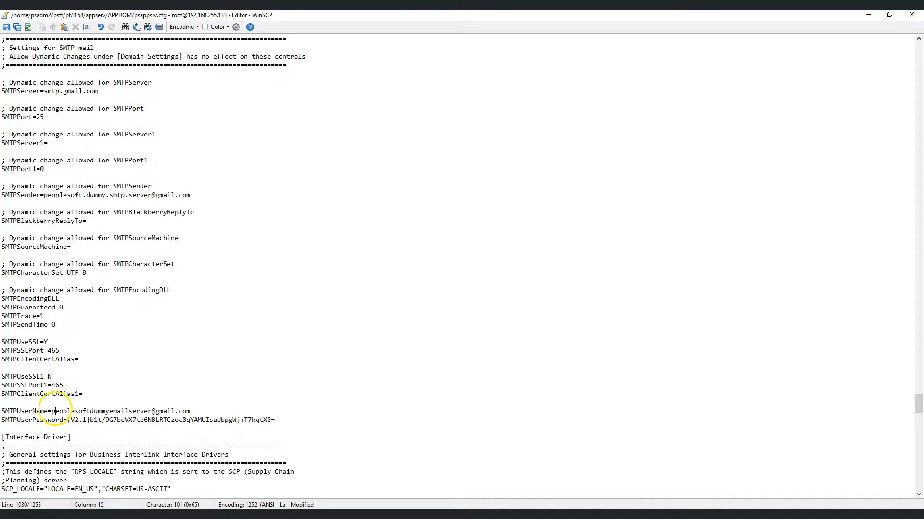
scroll(57, 412, "down", 2)
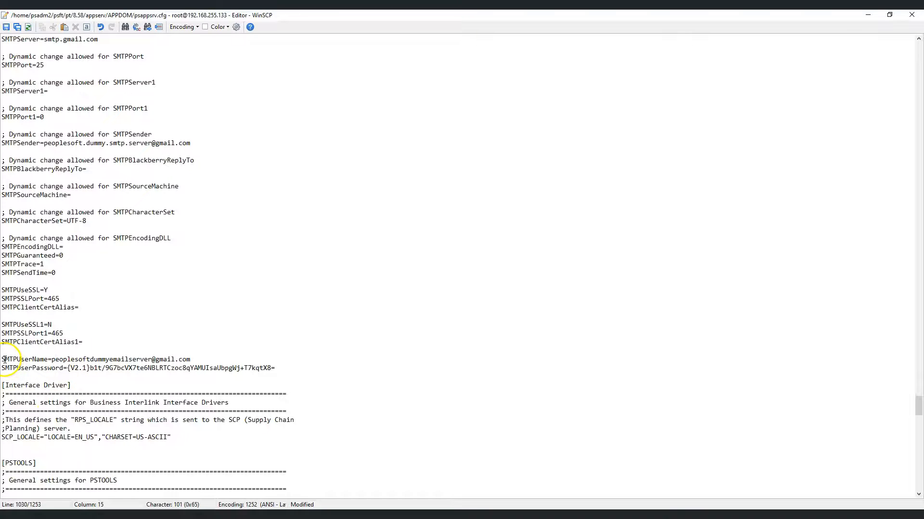
left_click_drag(4, 360, 61, 368)
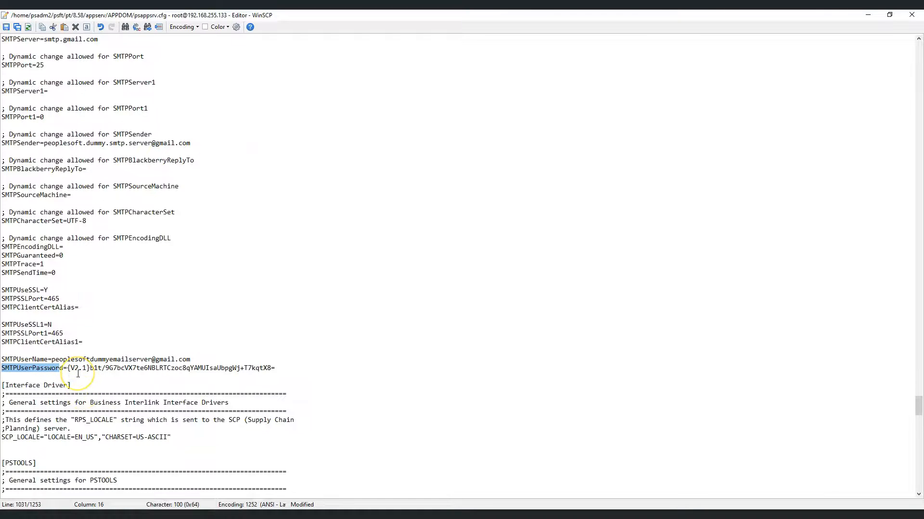
left_click(78, 375)
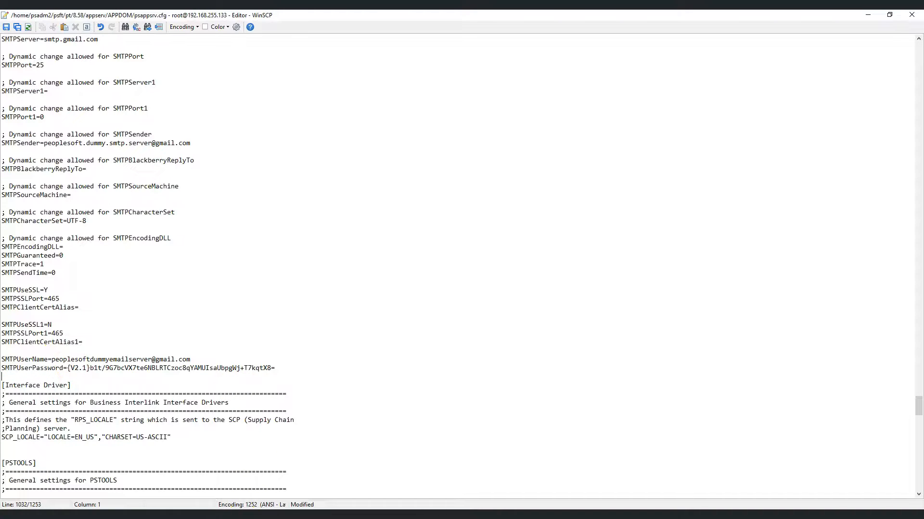
- Set SMTPUserName to the Gmail address copied from the notes
key("alt+Tab")
left_click(136, 140)
left_click_drag(97, 78, 373, 77)
key("ctrl+c")
key("alt+Tab")
left_click(105, 357)
left_click_drag(51, 360, 192, 361)
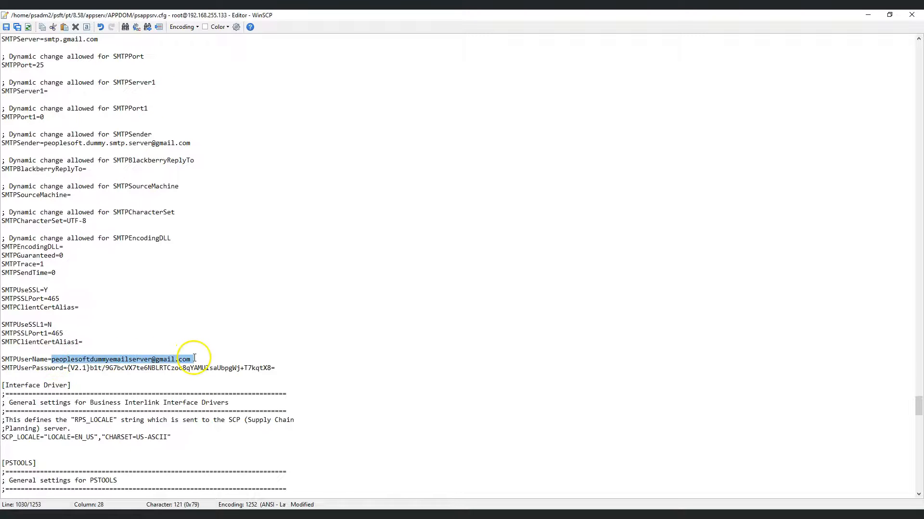
key("Delete")
key("ctrl+v")
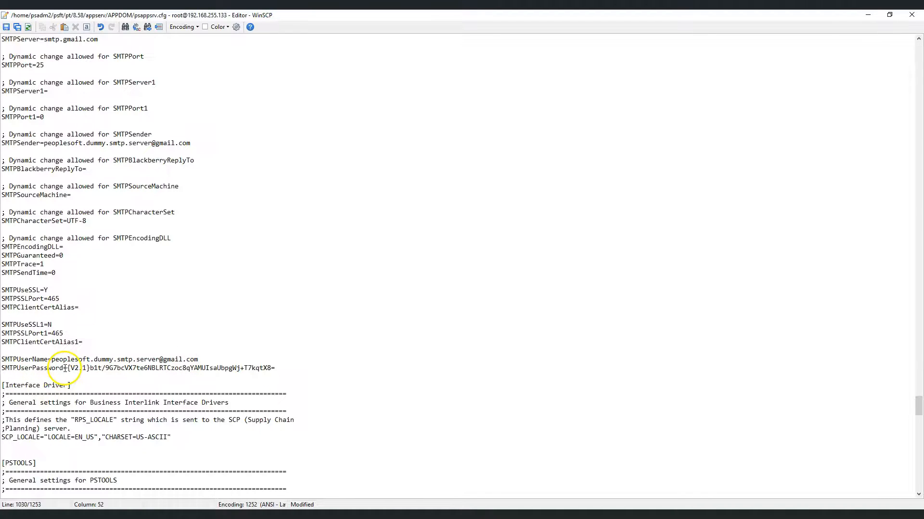
- Replace SMTPUserPassword with the new encrypted password, then save and close psappsrv.cfg
left_click(86, 369)
left_click(68, 368)
left_click(210, 515)
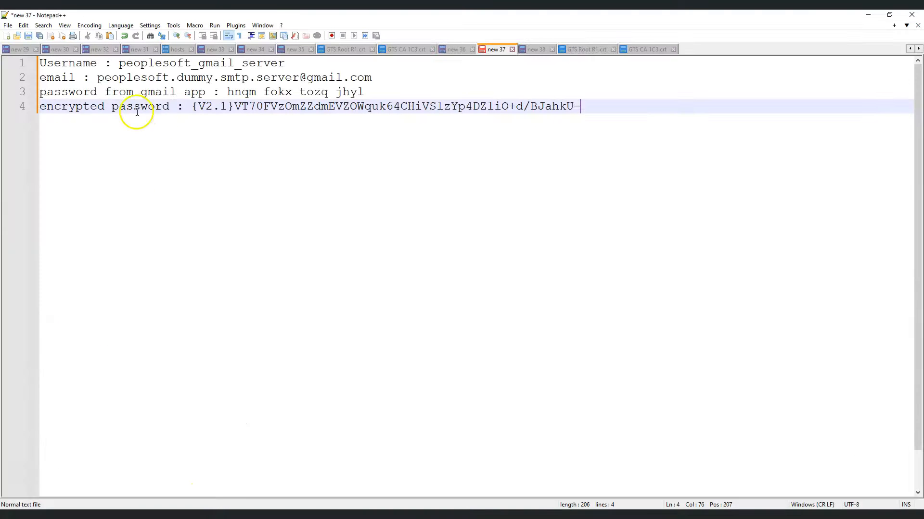
left_click(192, 106)
left_click_drag(192, 106, 582, 106)
key("ctrl+c")
left_click(208, 514)
left_click(106, 403)
left_click_drag(69, 369, 277, 366)
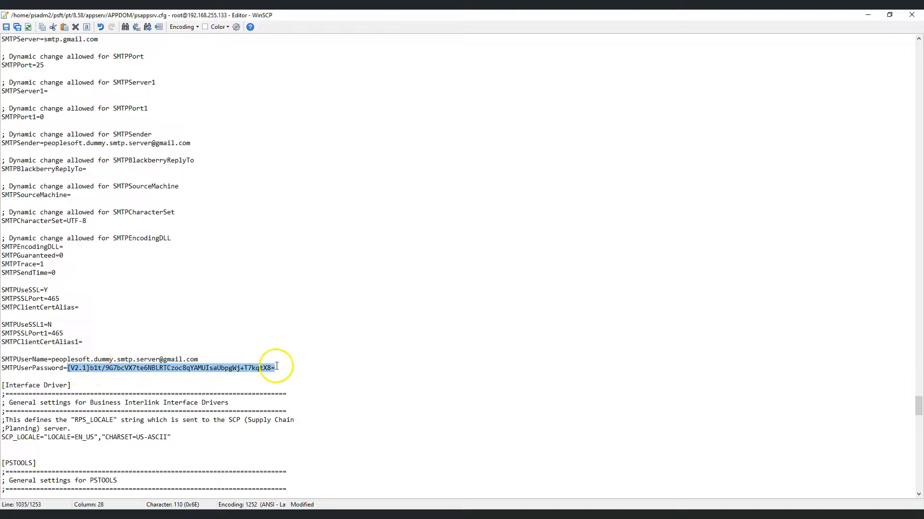
key("Delete")
key("ctrl+v")
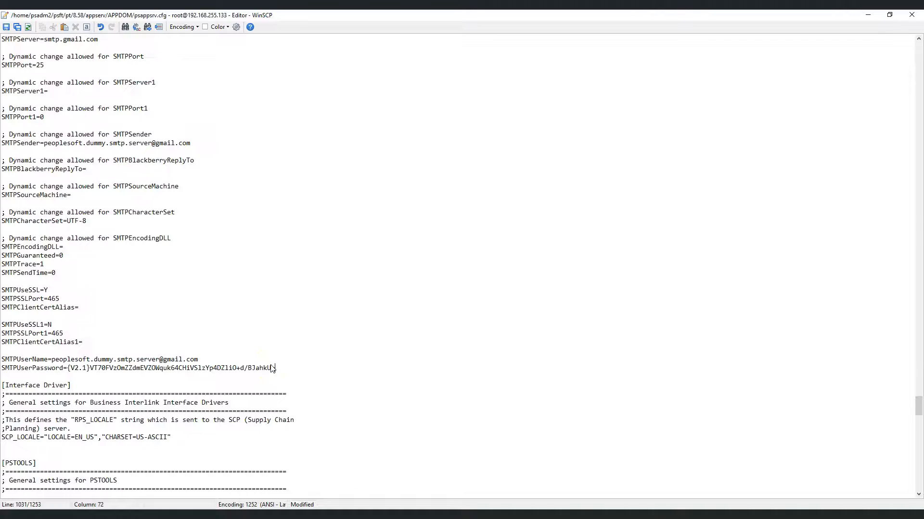
key("ctrl+s")
left_click(912, 18)
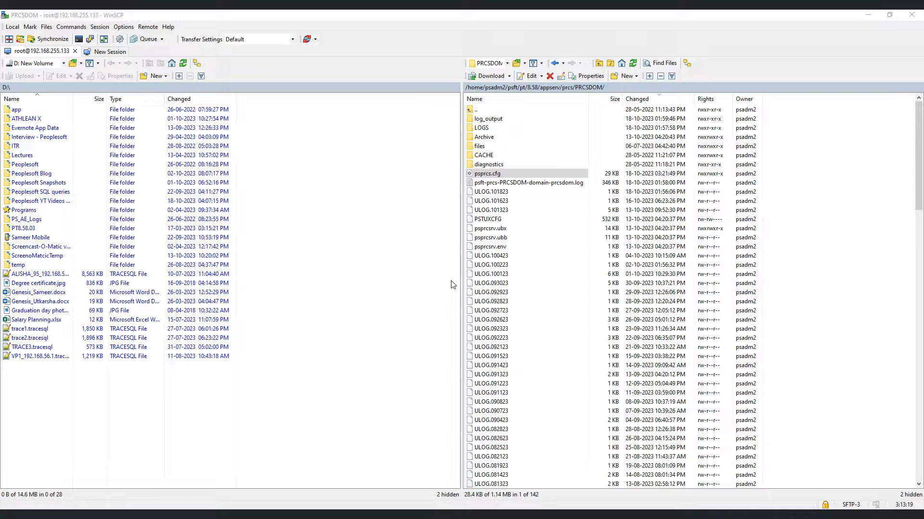
- Open psprcs.cfg for editing and search for its smtp settings
left_click(505, 178)
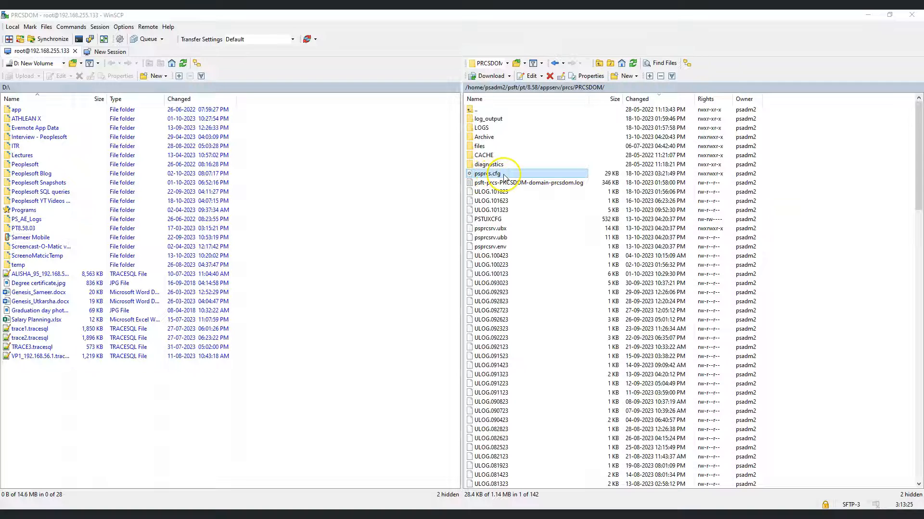
double_click(504, 177)
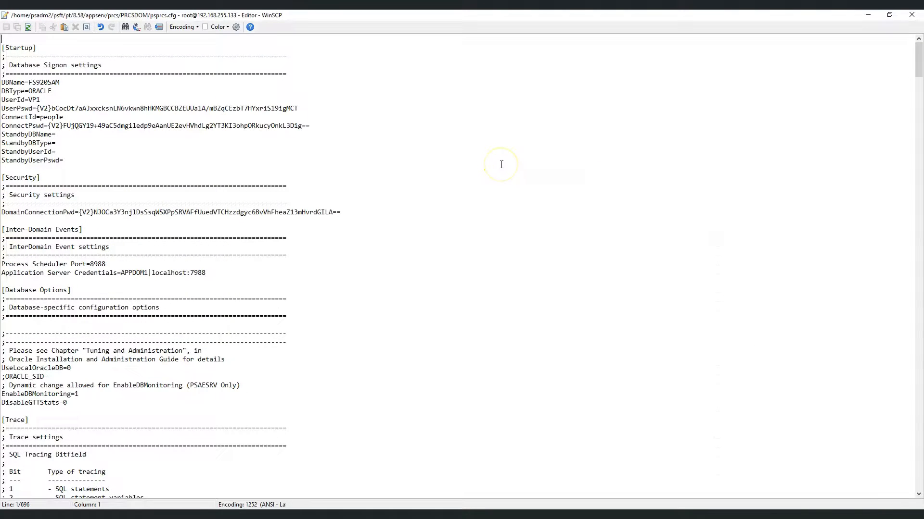
key("ctrl+f")
type("smtp")
key("Return")
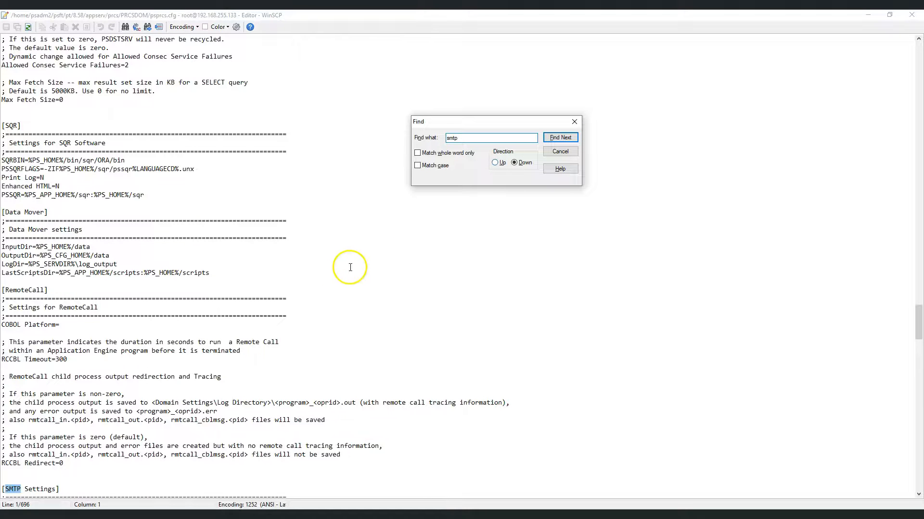
scroll(350, 268, "down", 15)
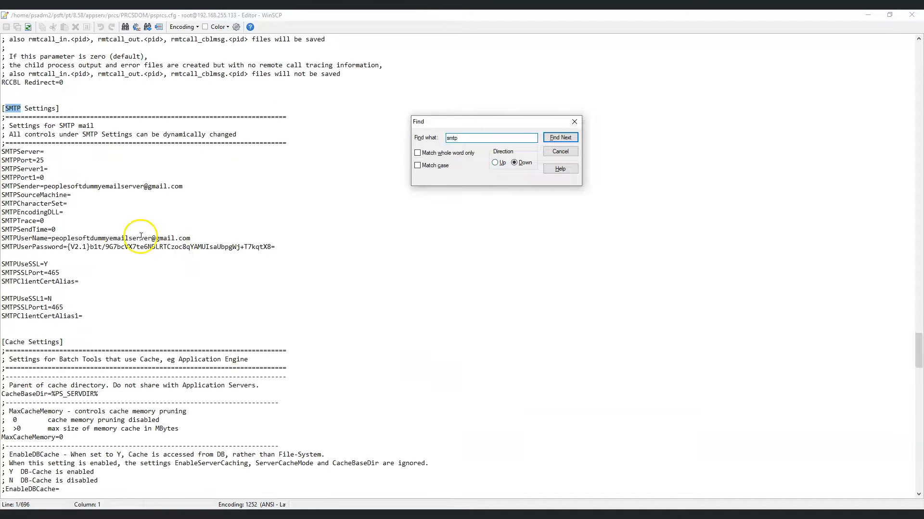
left_click(573, 121)
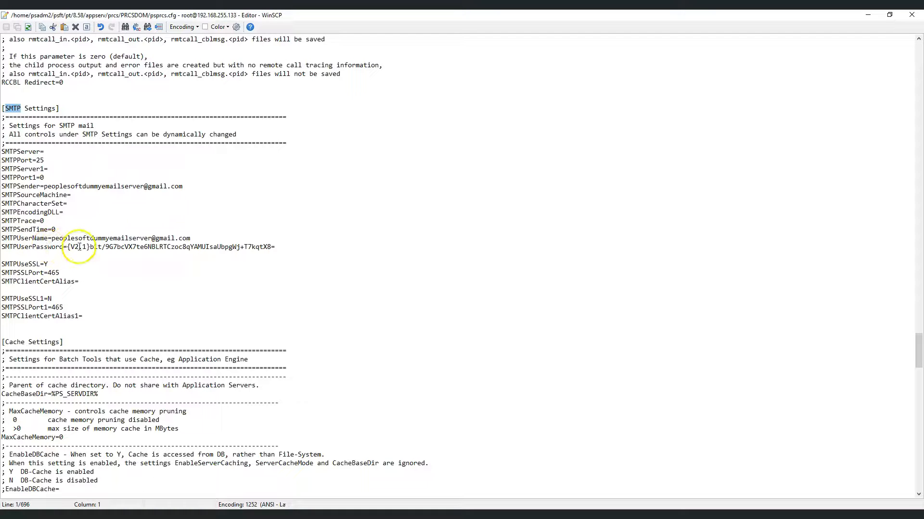
- Set psprcs.cfg's SMTPUserName to the Gmail address from the notes
left_click(213, 514)
left_click(222, 132)
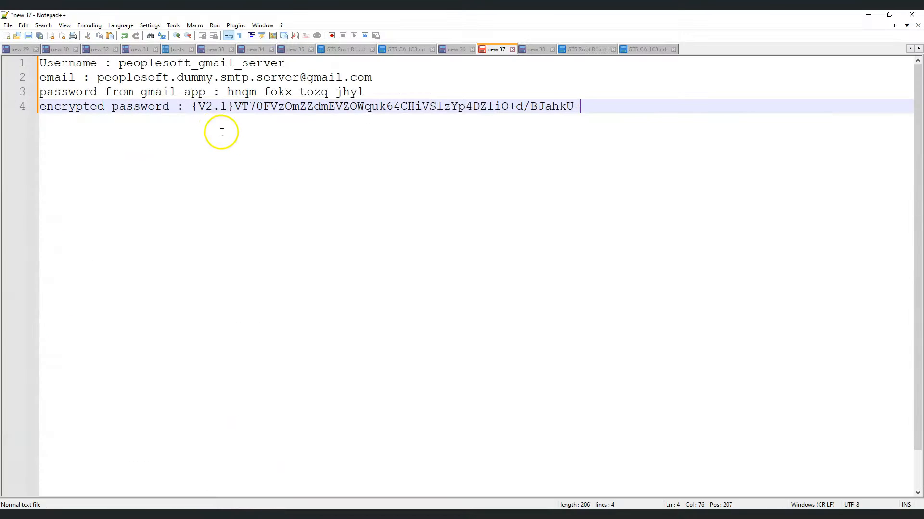
left_click_drag(97, 77, 372, 78)
key("ctrl+c")
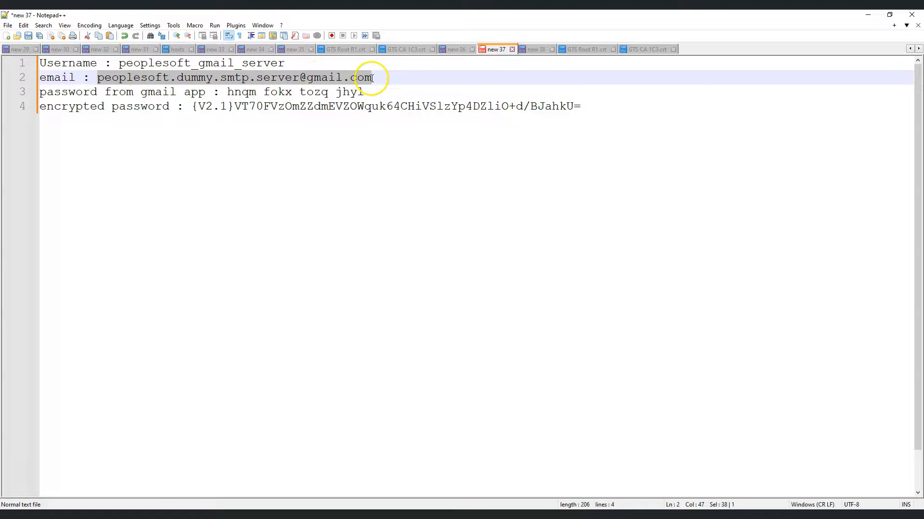
left_click(226, 514)
left_click_drag(51, 238, 191, 239)
key("ctrl+v")
- Replace SMTPUserPassword with the new encrypted password and save psprcs.cfg
left_click(212, 514)
left_click_drag(192, 106, 580, 107)
key("ctrl+c")
key("alt+Tab")
left_click_drag(67, 247, 276, 247)
key("ctrl+v")
key("Return")
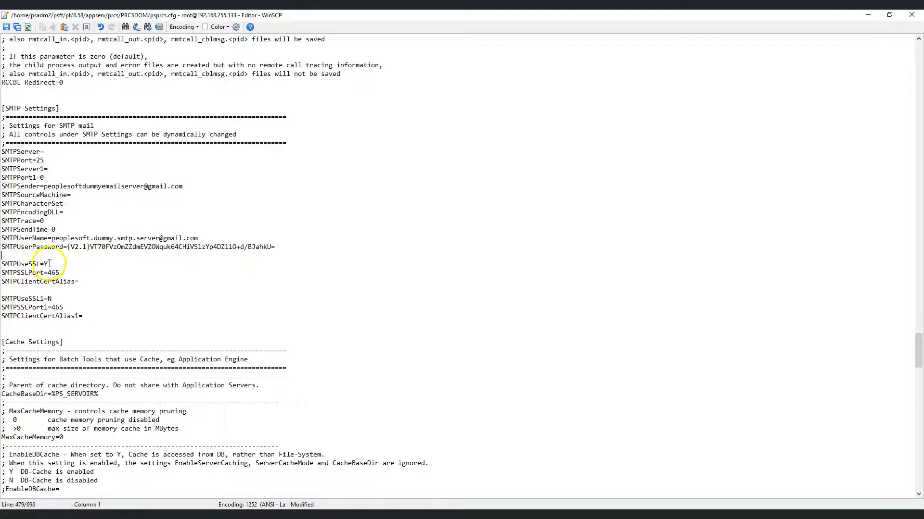
left_click(7, 27)
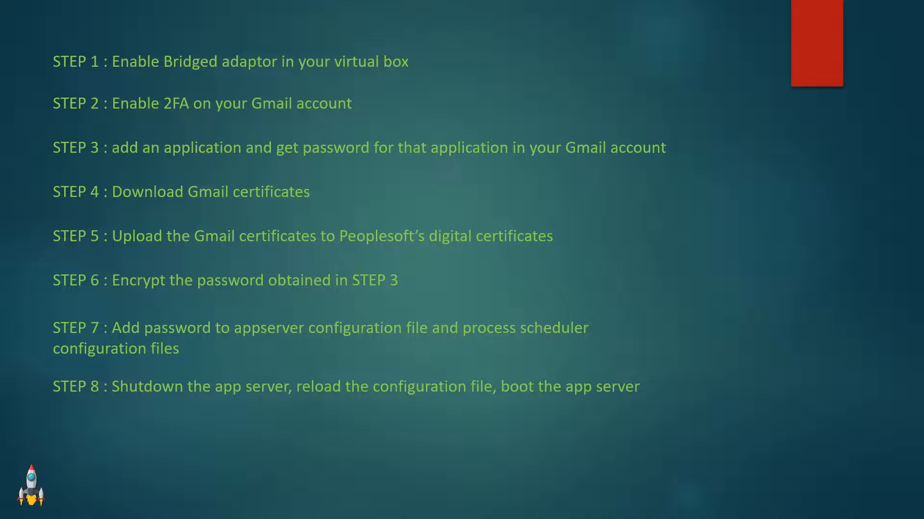
- Show the eight-step setup slide, then begin typing sudo su - psadm2 in the VirtualBox console
left_click(807, 501)
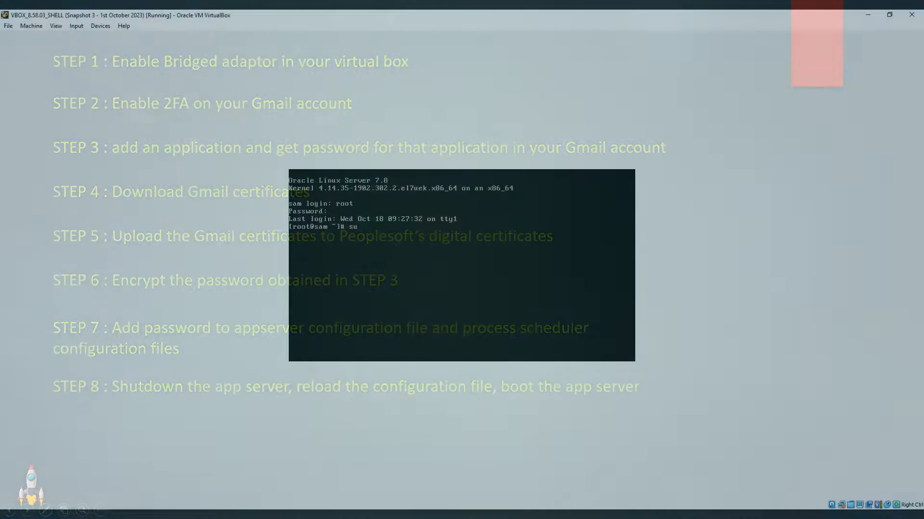
type("do su")
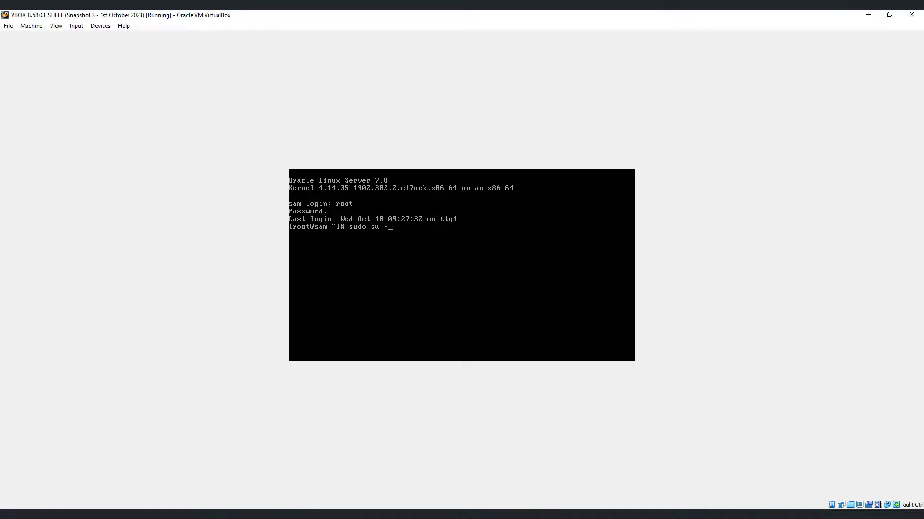
type(" - psadm2")
- Switch to psadm2, launch psadmin and open Domain Administration for the APPDOM application server domain
key("Return")
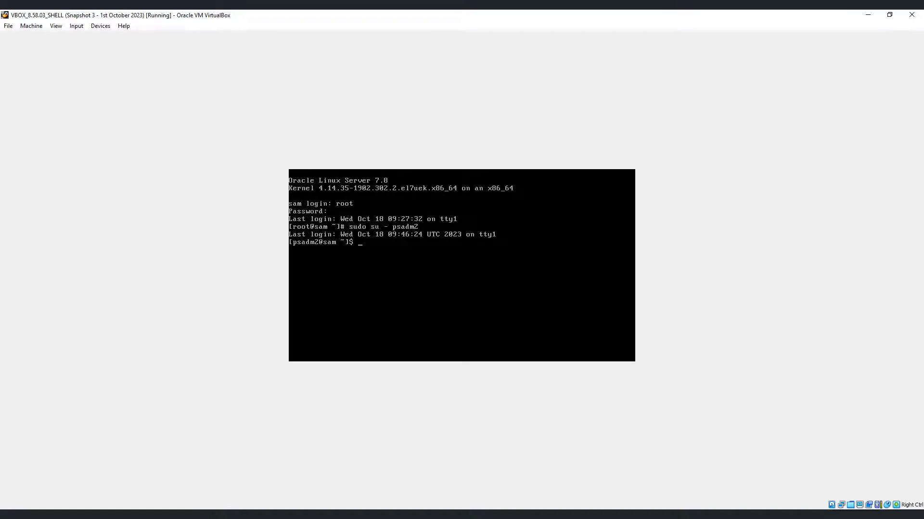
type("psadmin")
key("Return")
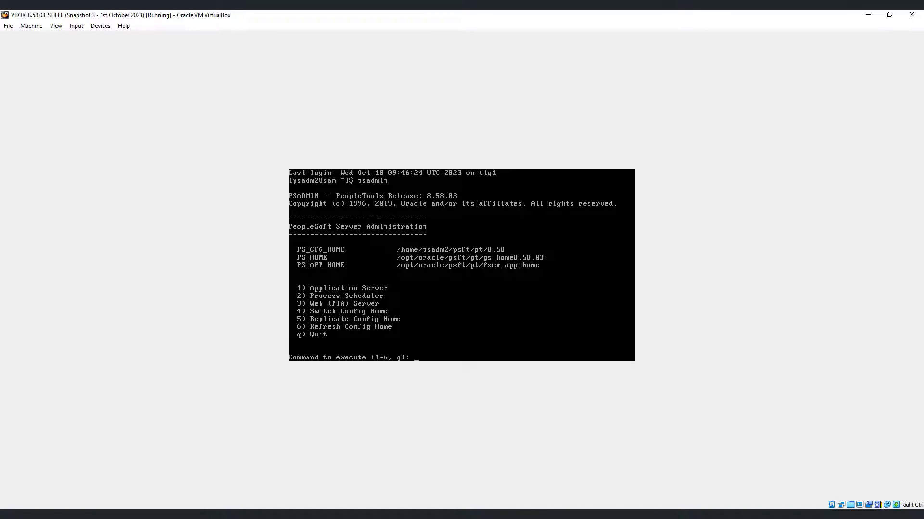
type("1")
key("Return")
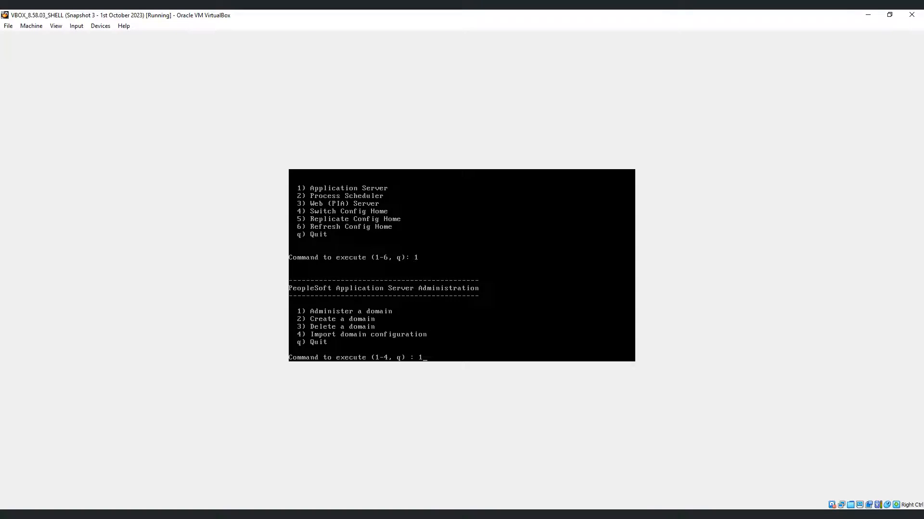
key("Return")
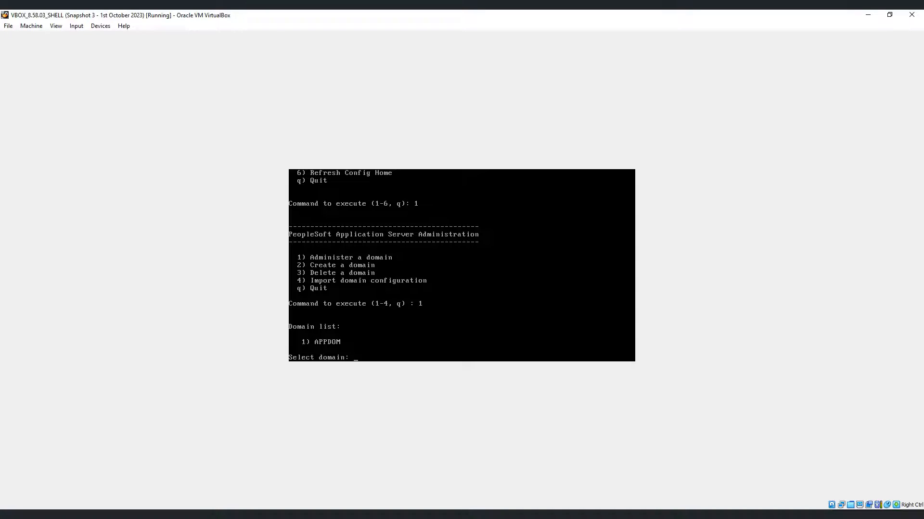
type("1")
key("Return")
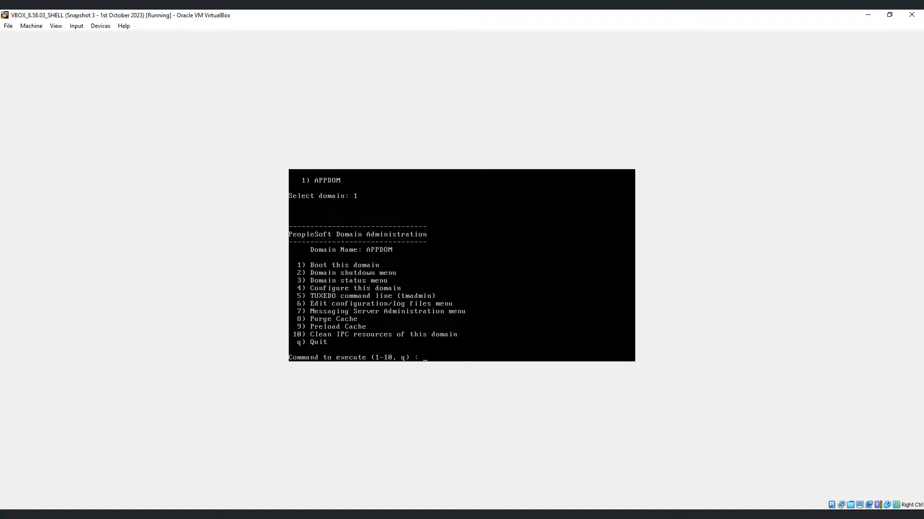
- Run a normal shutdown of APPDOM so all 17 processes stop, then answer the configure-domain prompt
left_click(334, 334)
type("2")
key("Return")
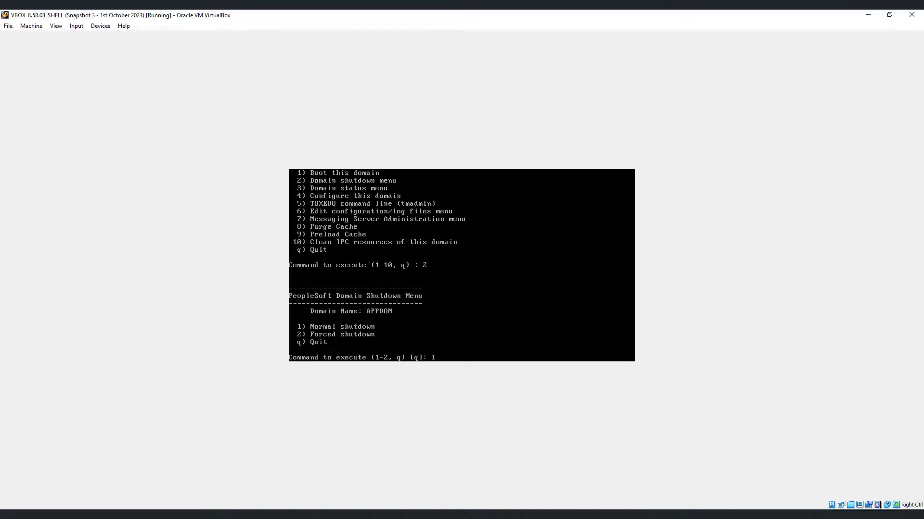
type("1")
key("Return")
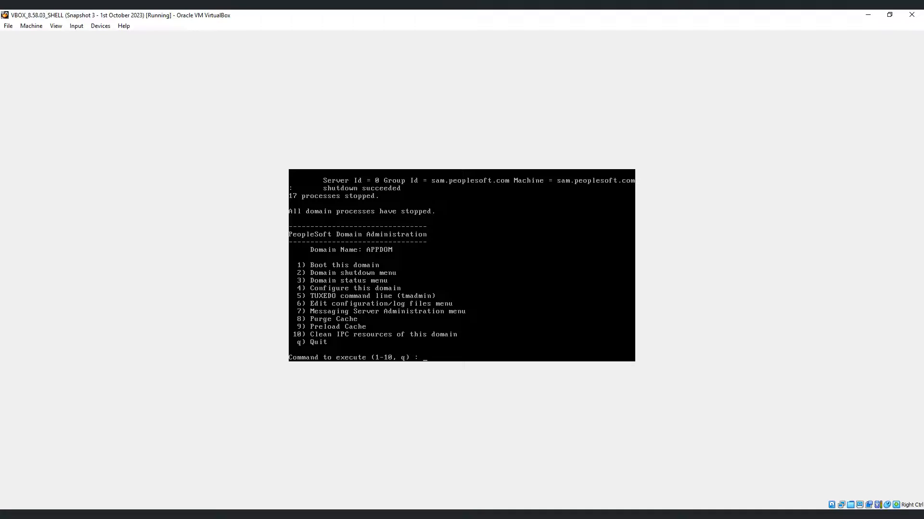
key("Return")
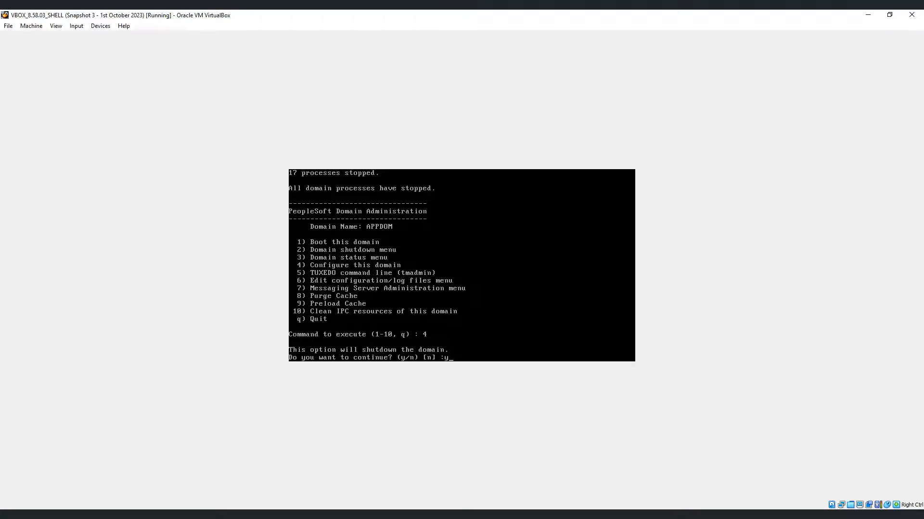
- Confirm the shutdown, load the APPDOM configuration as shown, and bring up the Domain Boot Menu
key("Return")
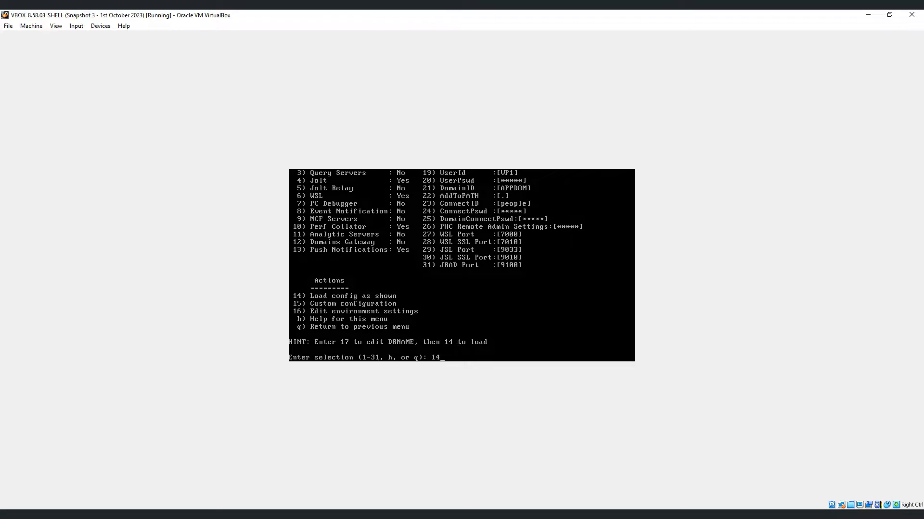
key("Return")
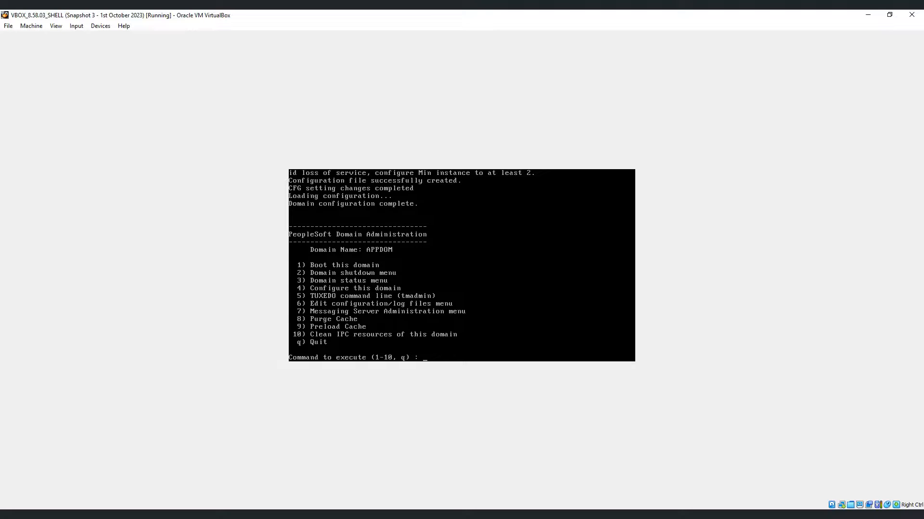
type("1")
key("Return")
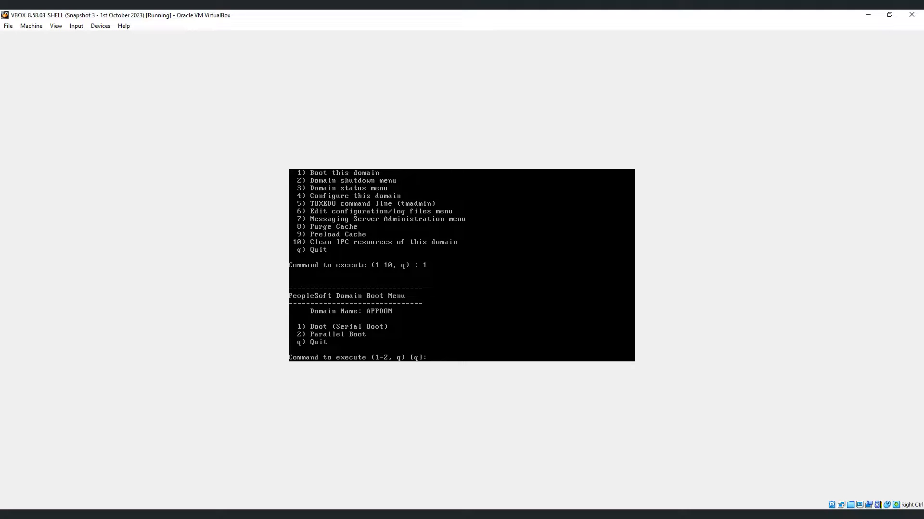
- Serial-boot APPDOM so its 16 processes start, then quit out of the domain administration menus
type("1")
key("Return")
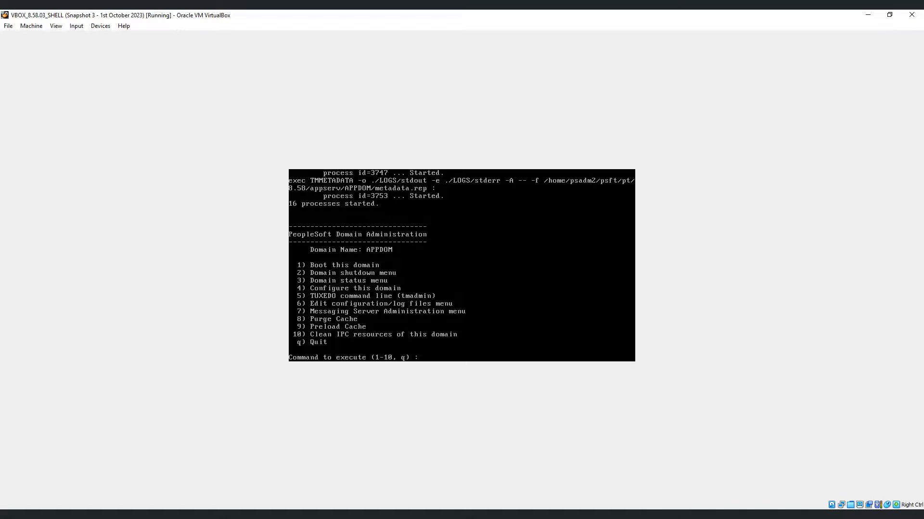
type("q")
key("Return")
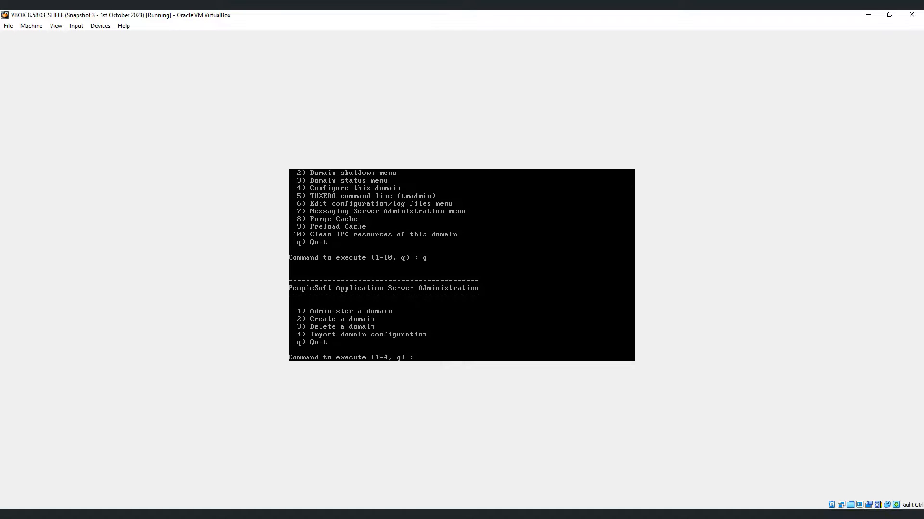
key("Return")
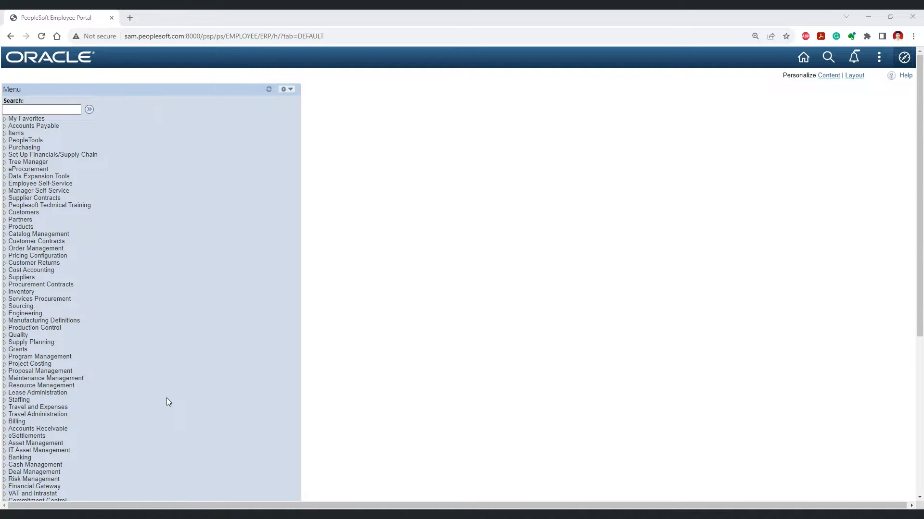
- Go to PeopleTools > Workflow > Notifications > Notification Templates after checking the Gmail setup notes
left_click(132, 414)
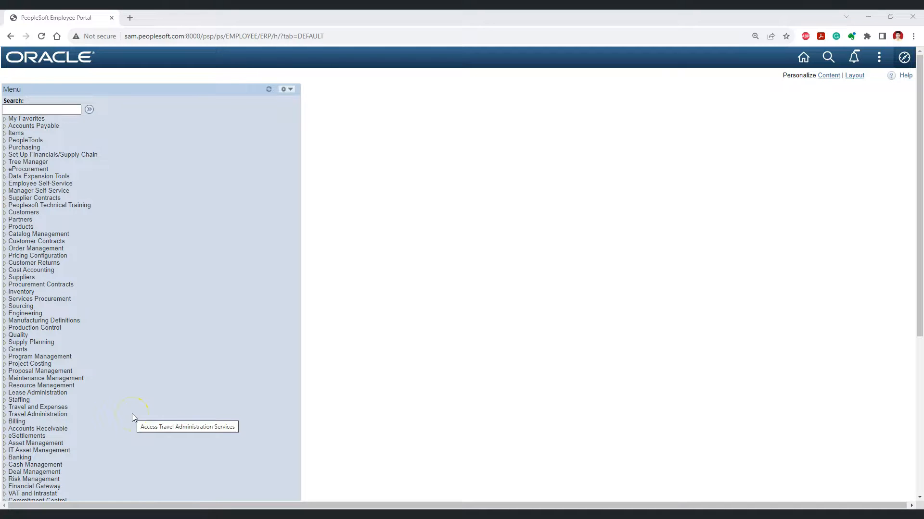
key("alt+Tab")
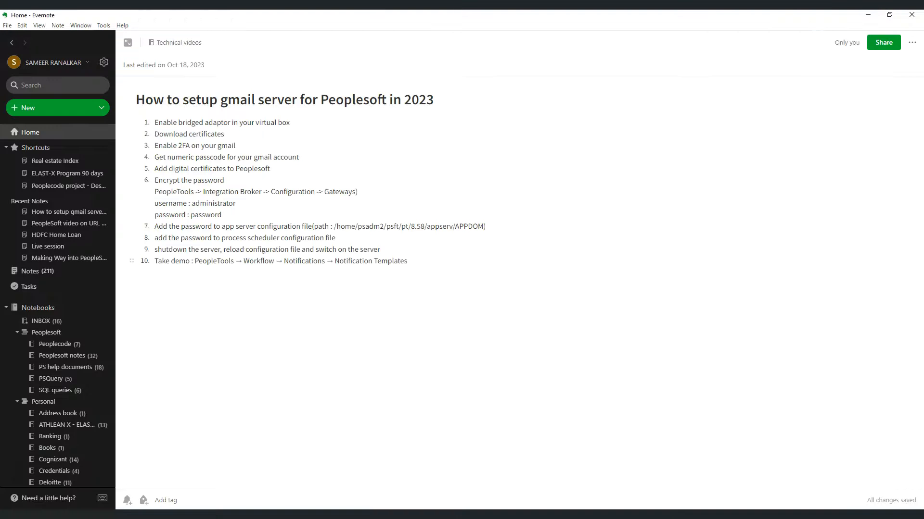
key("alt+Tab")
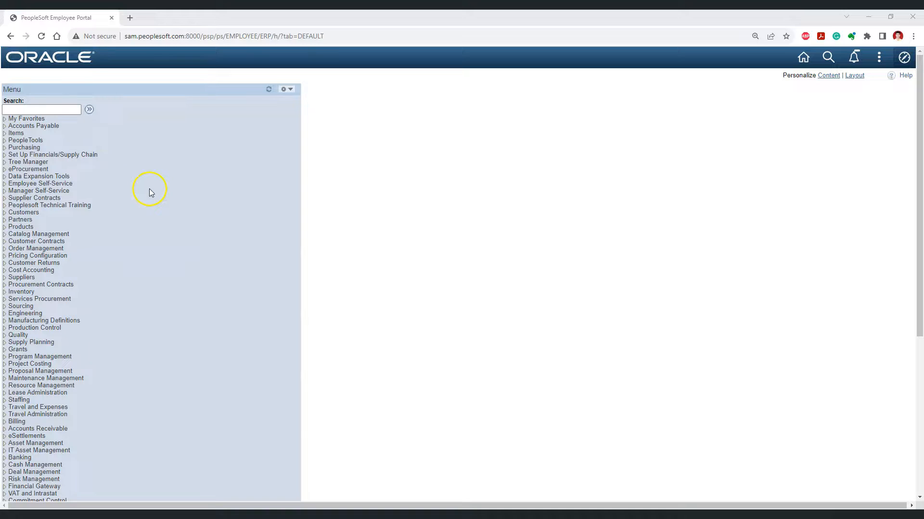
left_click(26, 141)
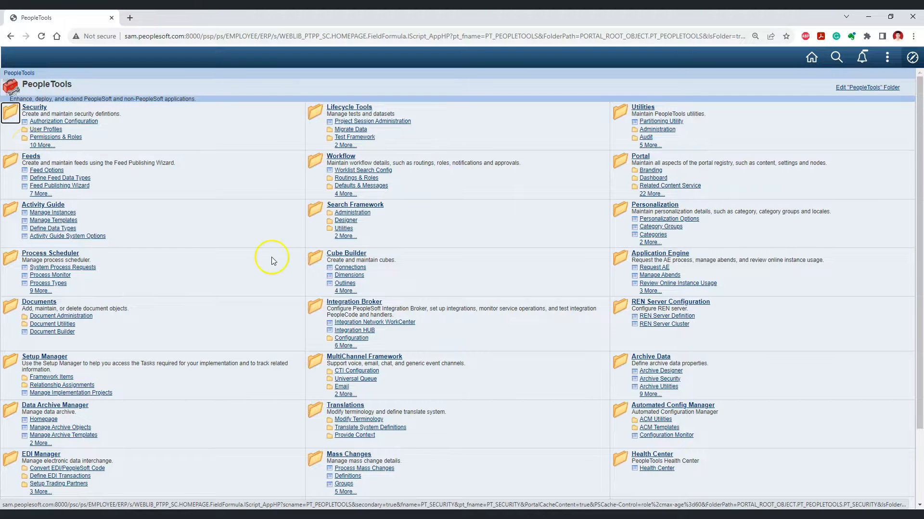
left_click(341, 157)
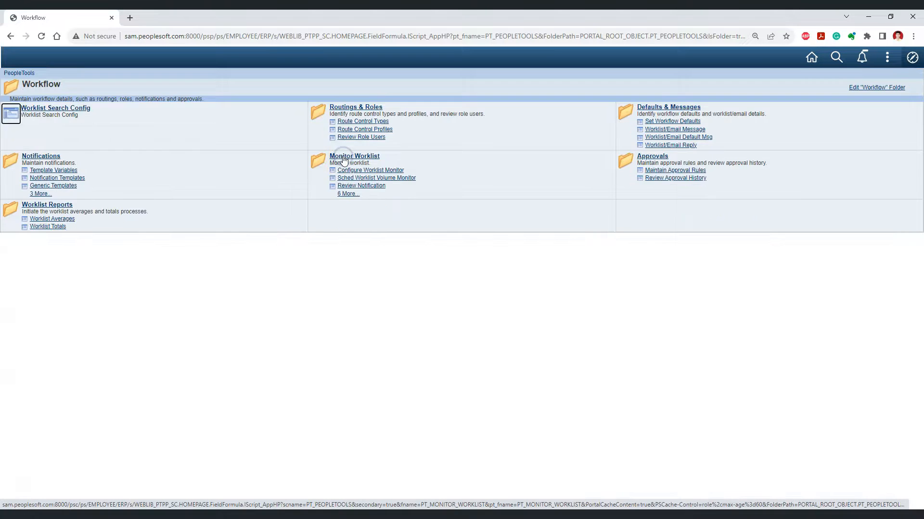
left_click(54, 154)
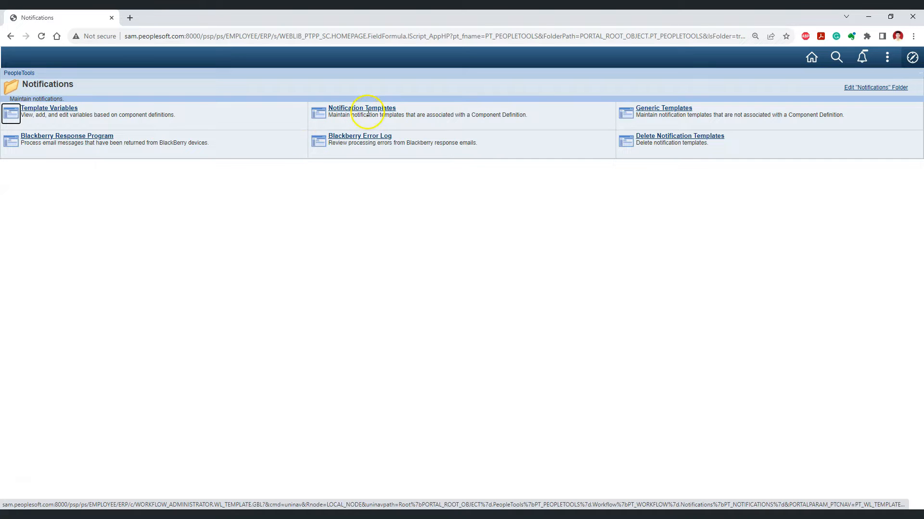
left_click(365, 109)
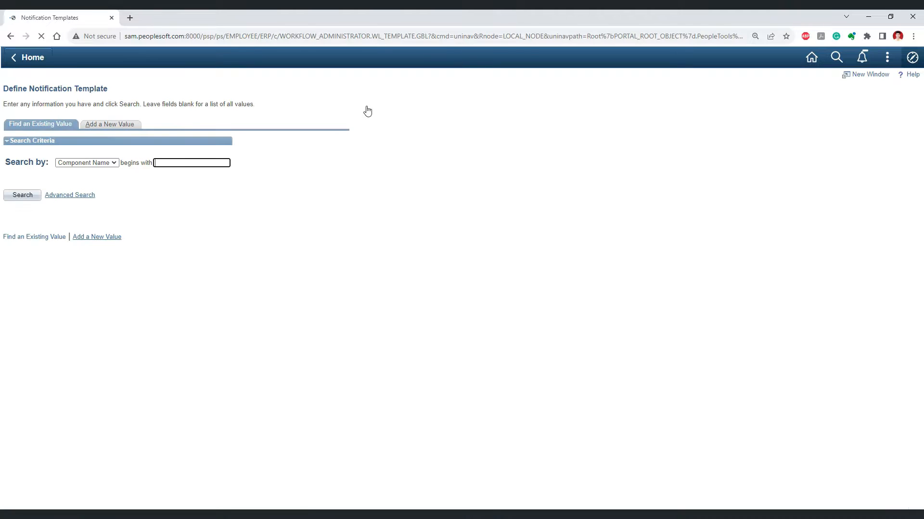
- Search templates, open the first AUC_ANALYZE_COMP Bid Disallow template, and start a notification with Notify
left_click(29, 197)
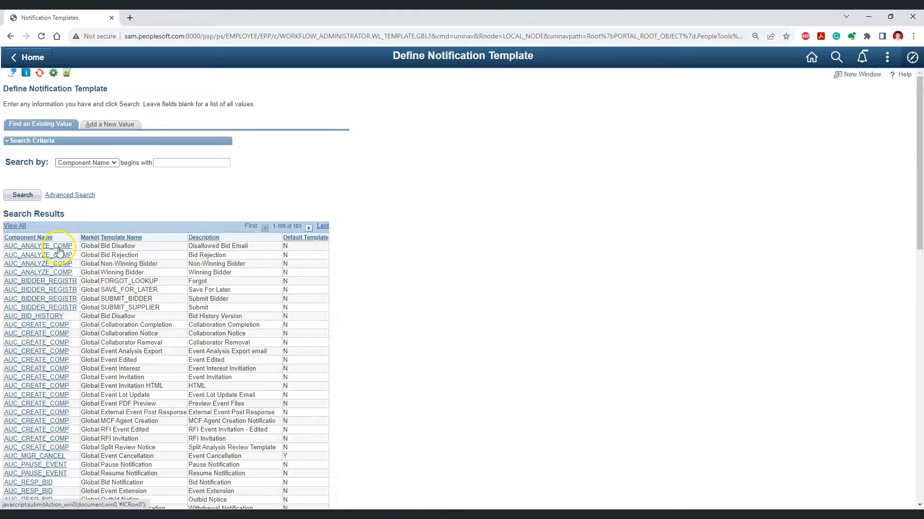
left_click(58, 249)
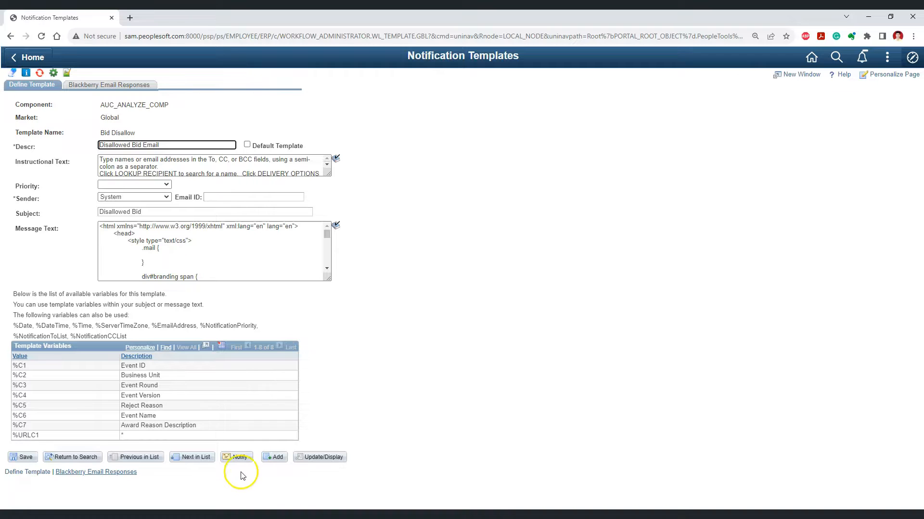
left_click(239, 460)
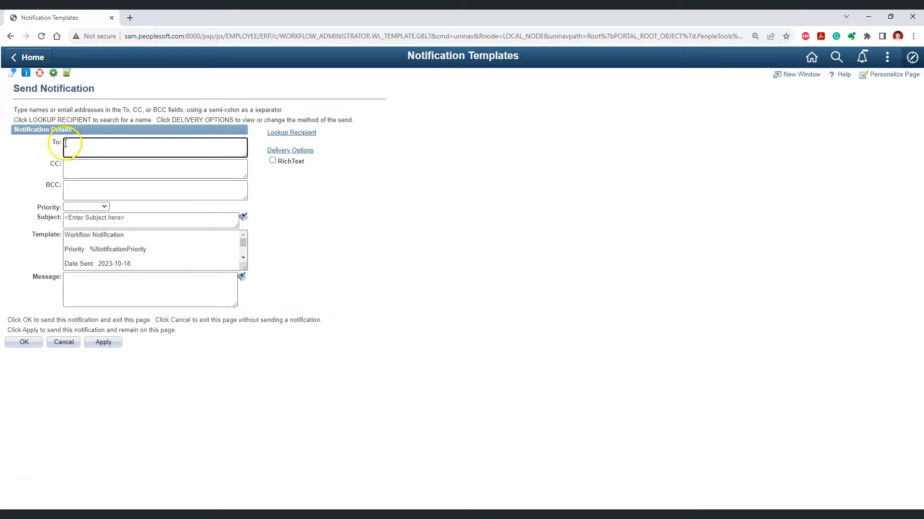
- Enter the recipient's Gmail address in the To field
left_click(81, 149)
left_click(97, 163)
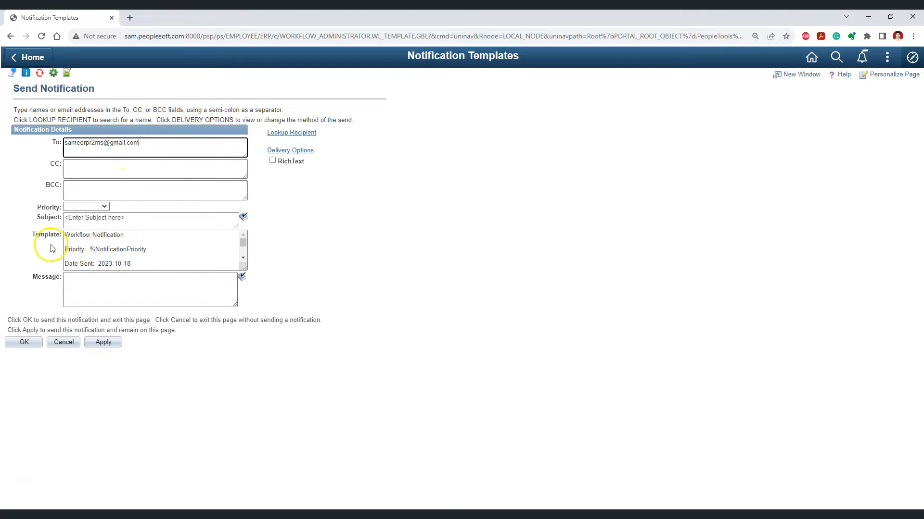
- Replace the subject with 'Testing the PS email functionality', correcting the misspelled last word
left_click(131, 217)
key("ctrl+a")
key("BackSpace")
type("Testing ")
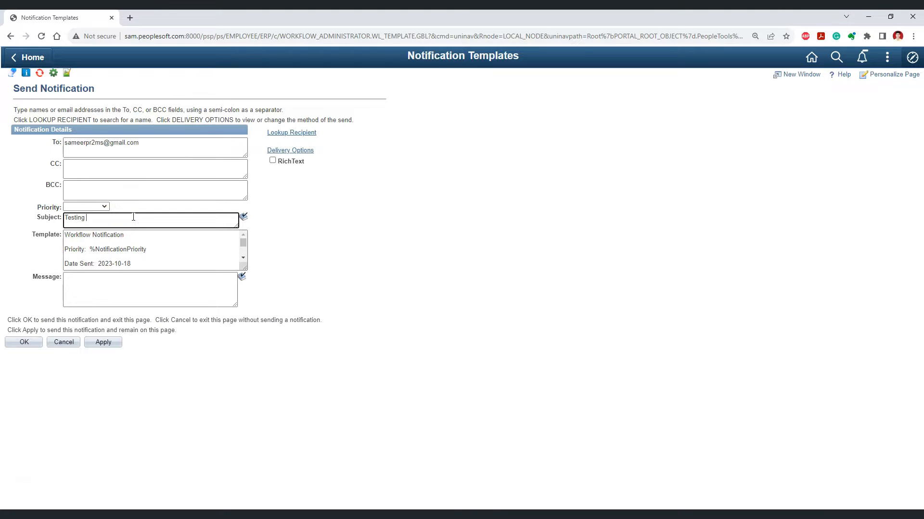
type("the PS email functioanlity")
double_click(134, 217)
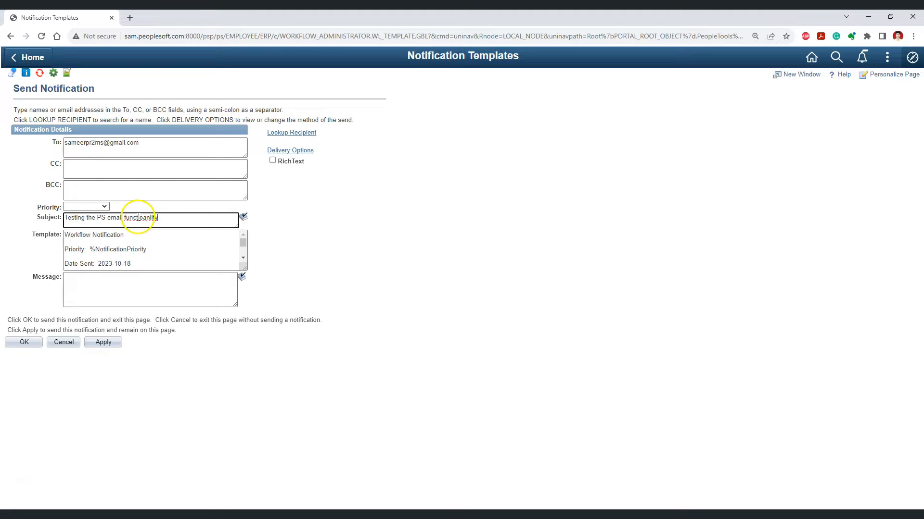
type("functionality")
left_click(77, 284)
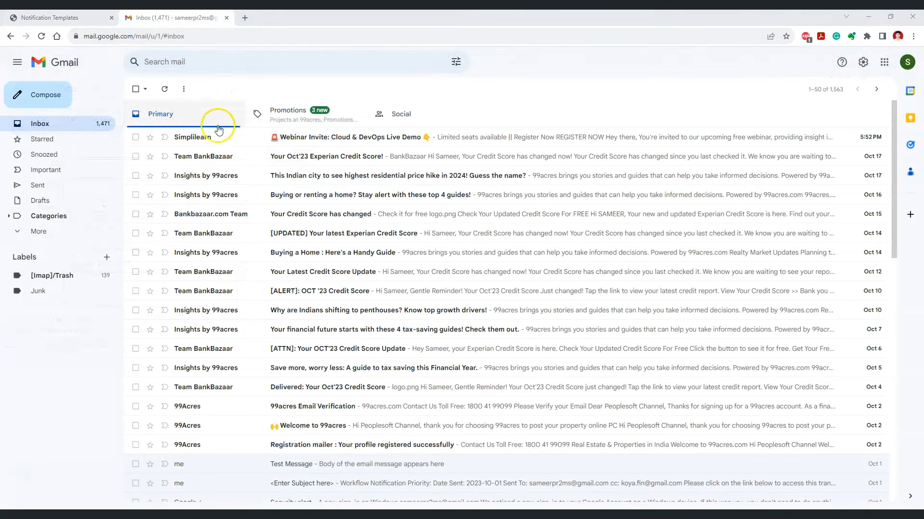
- Apply the test notification to send it, then check the Gmail inbox for it
left_click(58, 18)
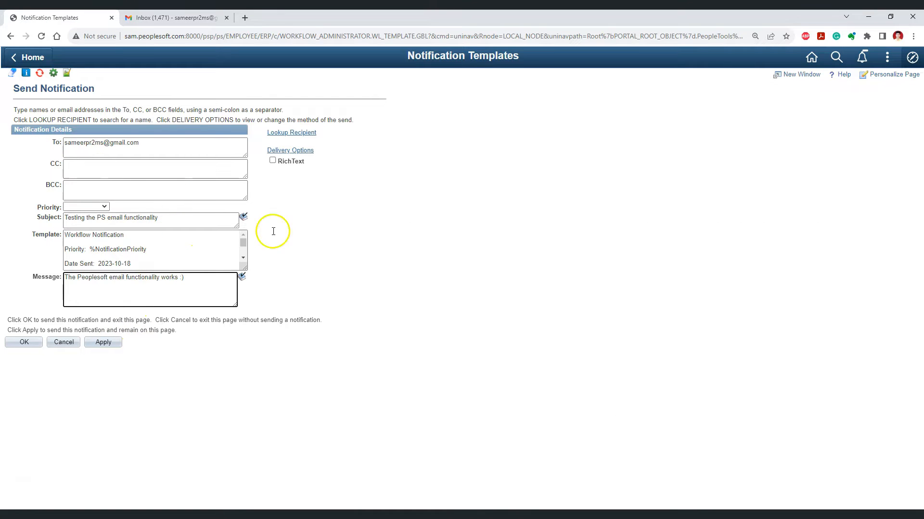
left_click(202, 17)
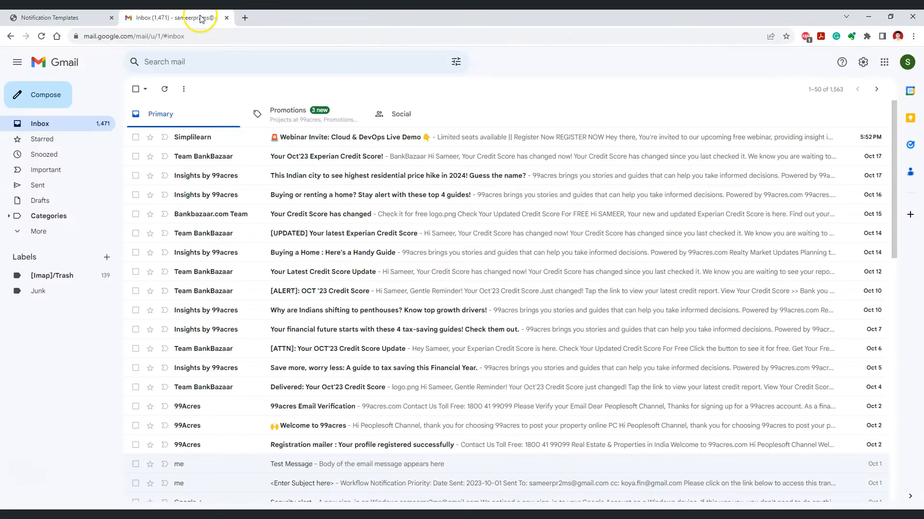
left_click(58, 17)
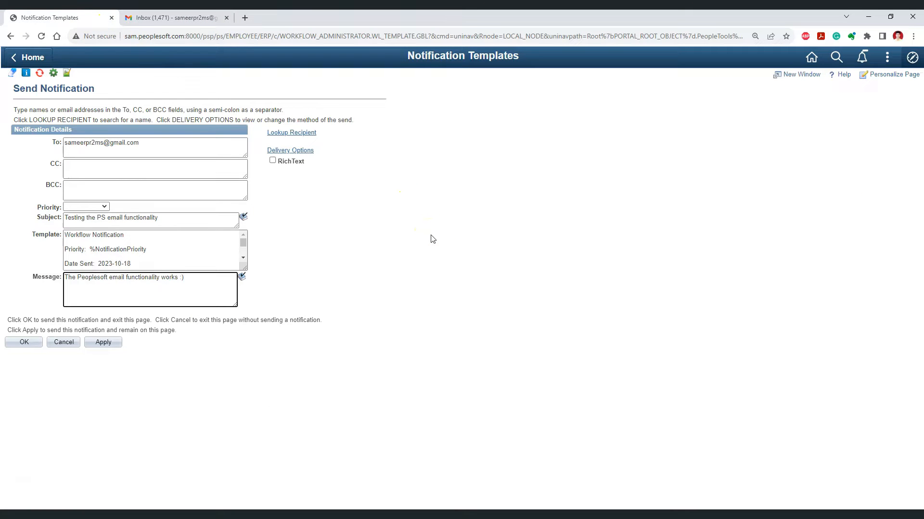
left_click(106, 349)
left_click(374, 332)
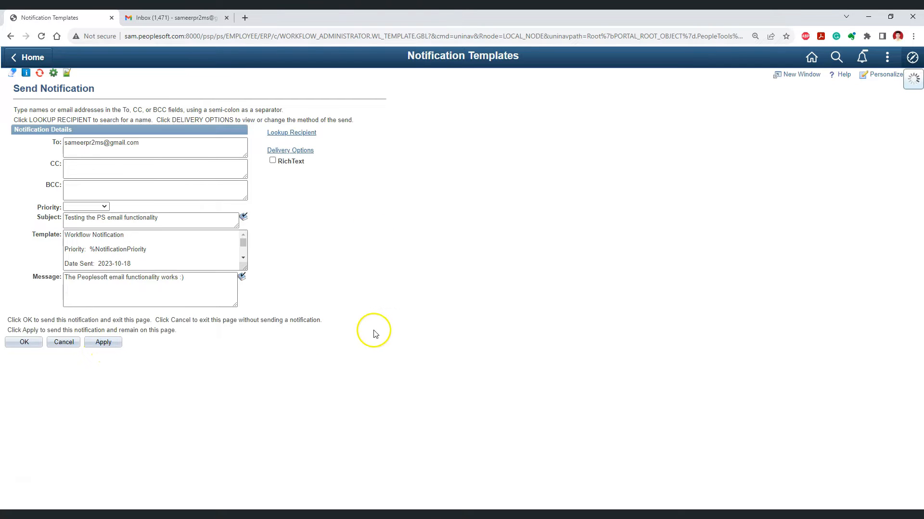
left_click(169, 21)
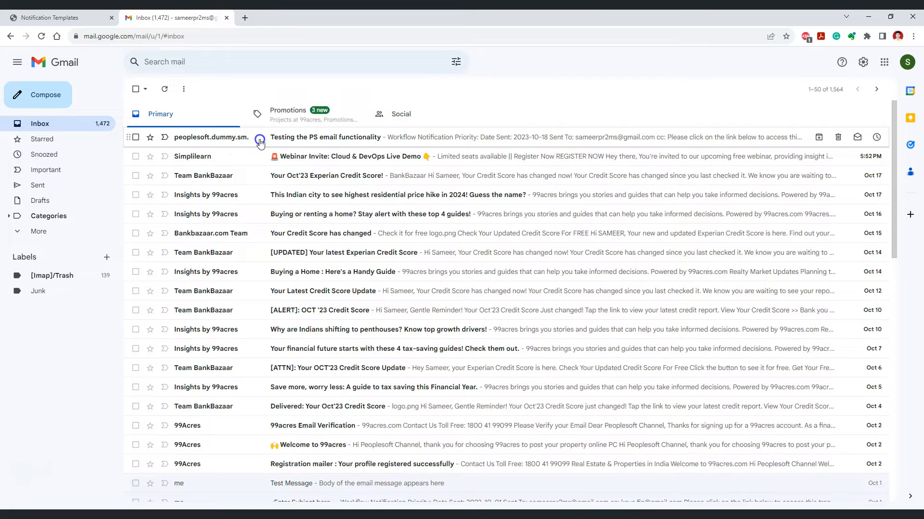
- Open the received test email and compare its sender with the SMTP account address in Notepad++
left_click(259, 140)
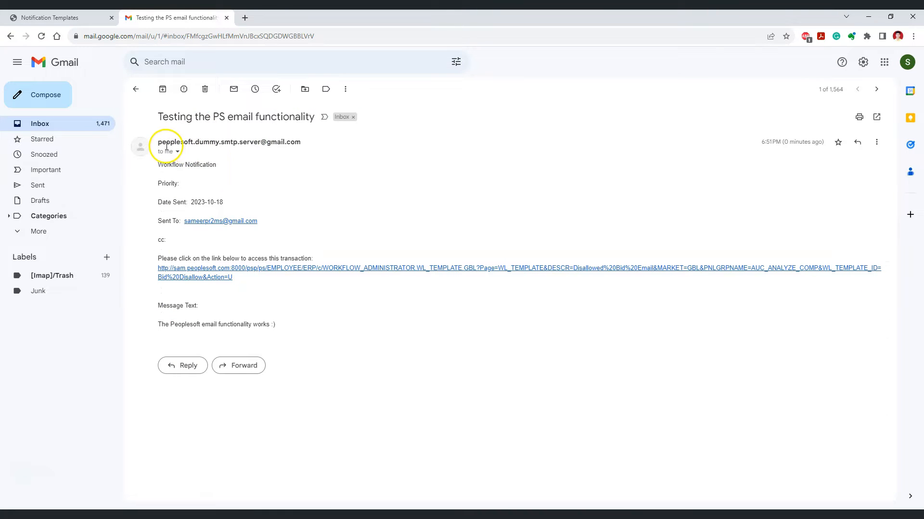
left_click_drag(159, 142, 301, 147)
left_click(203, 514)
left_click(199, 148)
left_click_drag(98, 77, 372, 76)
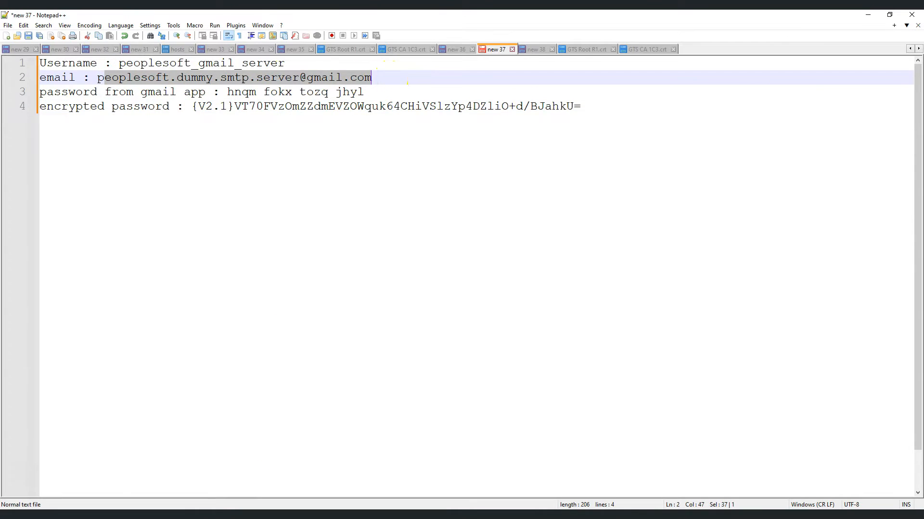
left_click(206, 513)
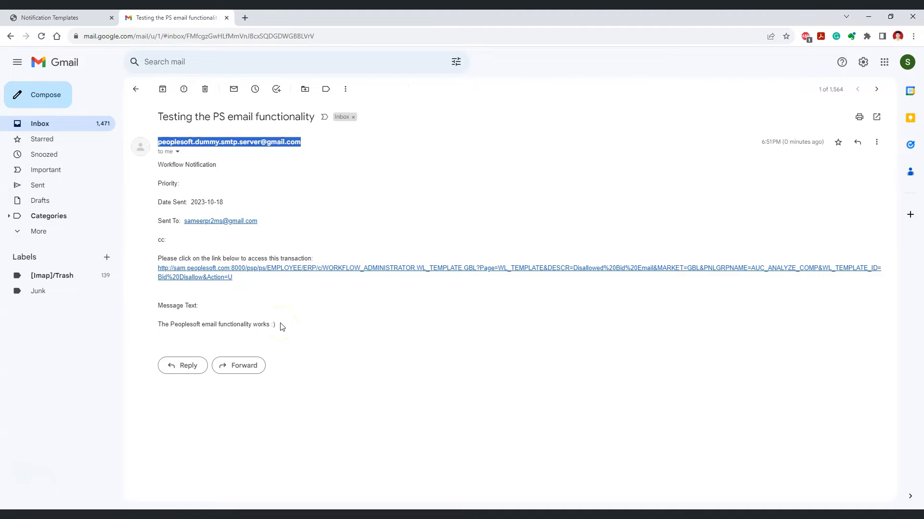